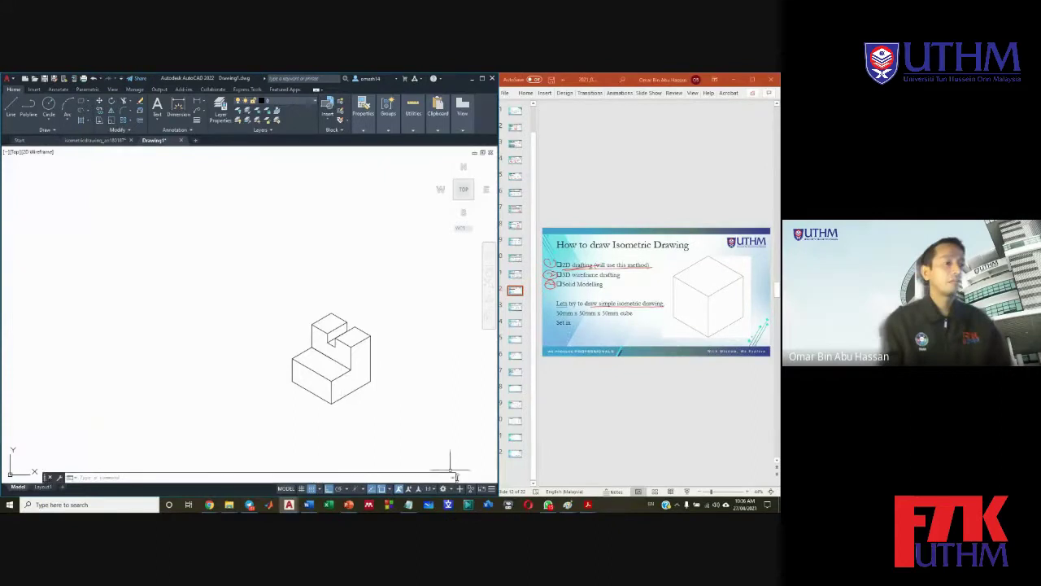
Turn on the drawing grid and consult the Isometric Drawing Guide slide.
{"action": "scroll", "coordinate": [258, 344], "scroll_direction": "up", "scroll_amount": 2}
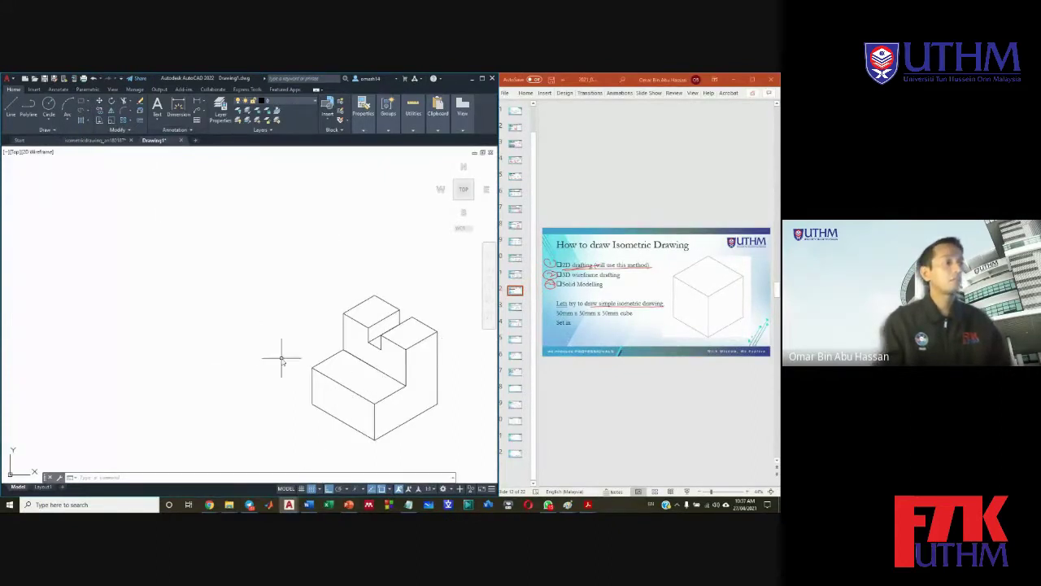
{"action": "left_click", "coordinate": [301, 489]}
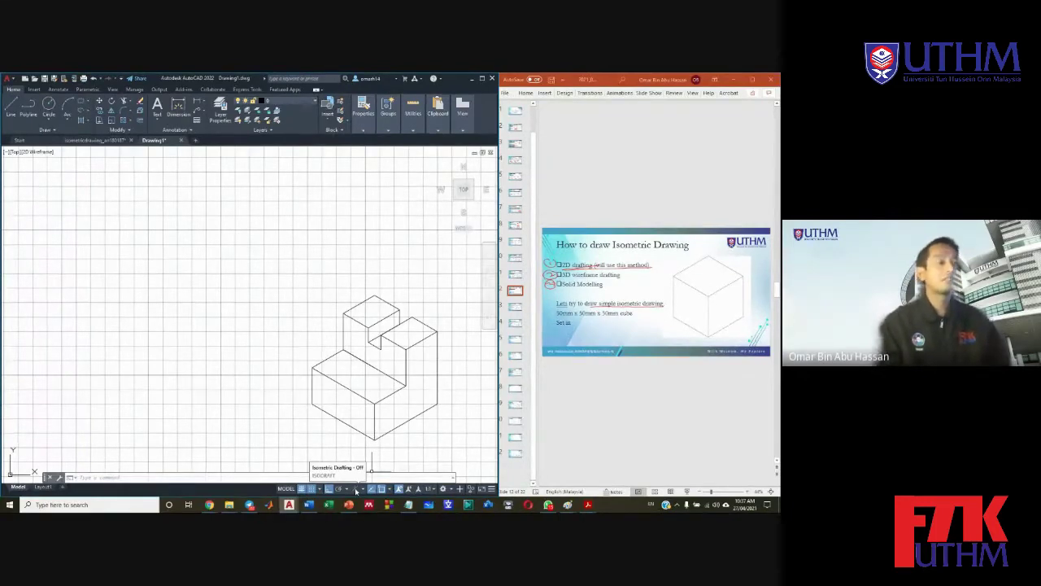
{"action": "left_click", "coordinate": [640, 400]}
{"action": "scroll", "coordinate": [640, 399], "scroll_direction": "down", "scroll_amount": 1}
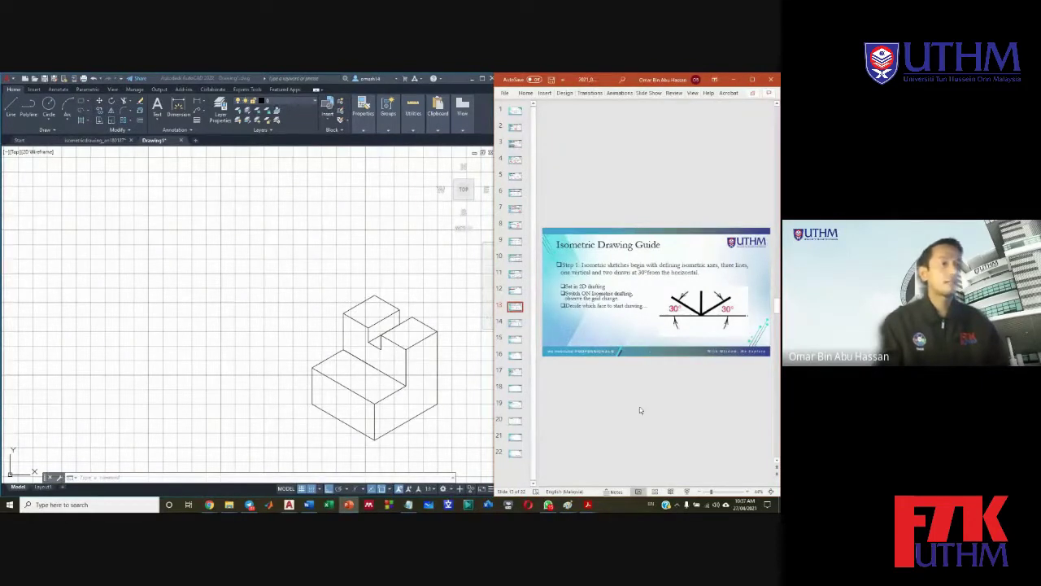
{"action": "scroll", "coordinate": [620, 401], "scroll_direction": "down", "scroll_amount": 1}
{"action": "scroll", "coordinate": [619, 401], "scroll_direction": "up", "scroll_amount": 2}
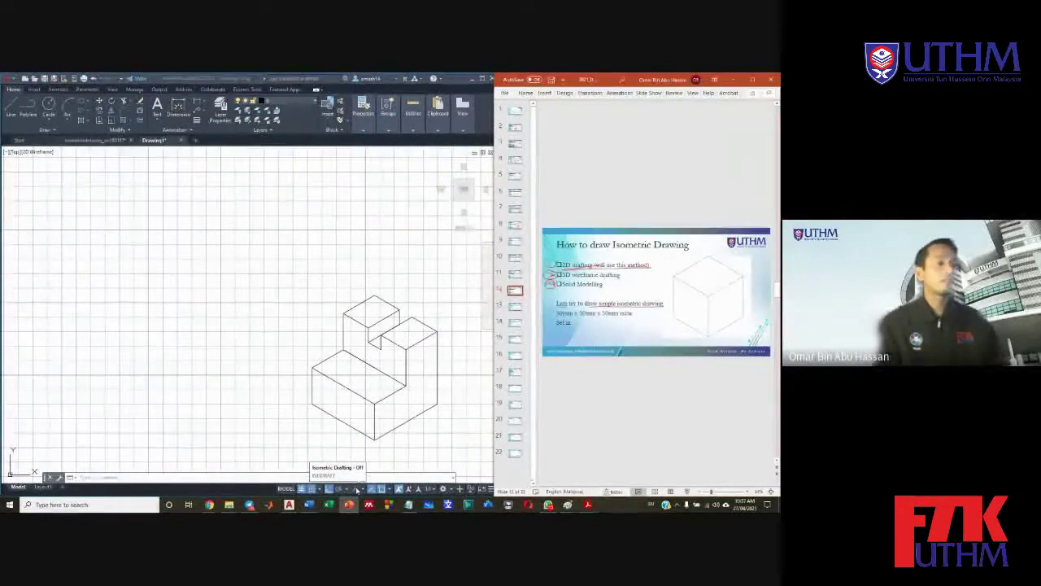
Turn on isometric drafting with the grid aligned to Isoplane Right.
{"action": "left_click", "coordinate": [357, 489]}
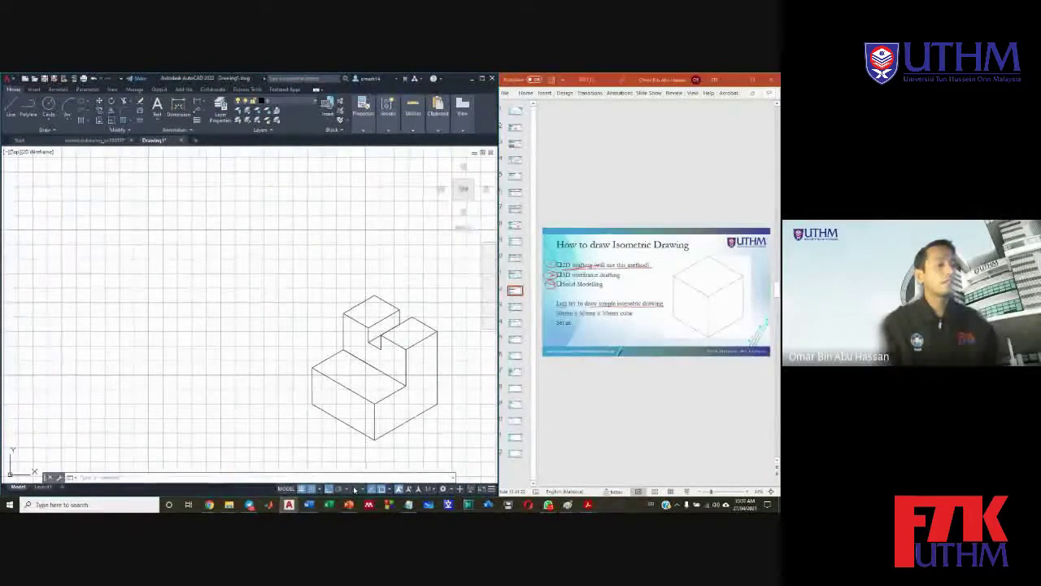
{"action": "left_click", "coordinate": [355, 489]}
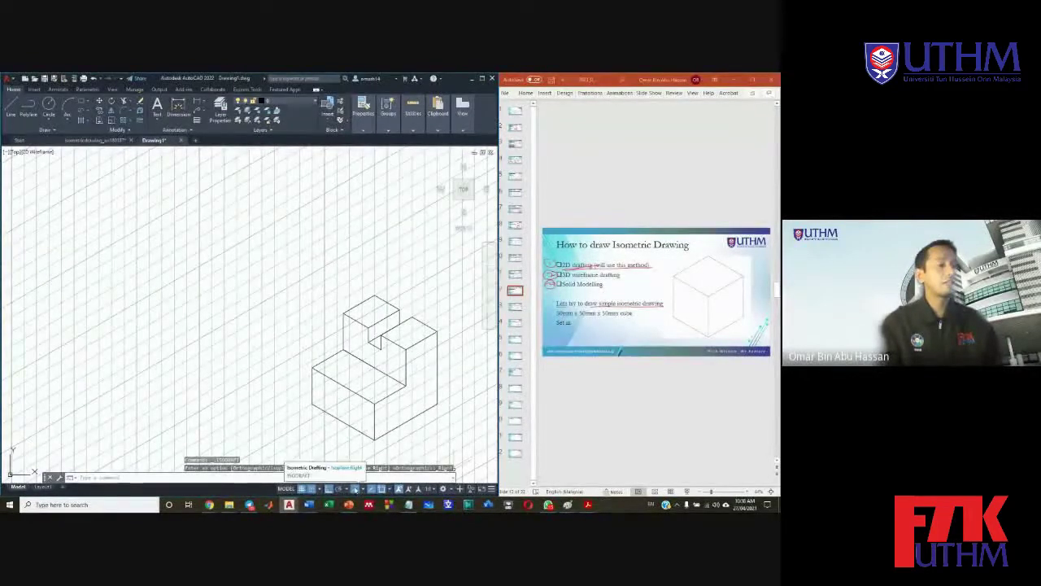
{"action": "left_click", "coordinate": [355, 488]}
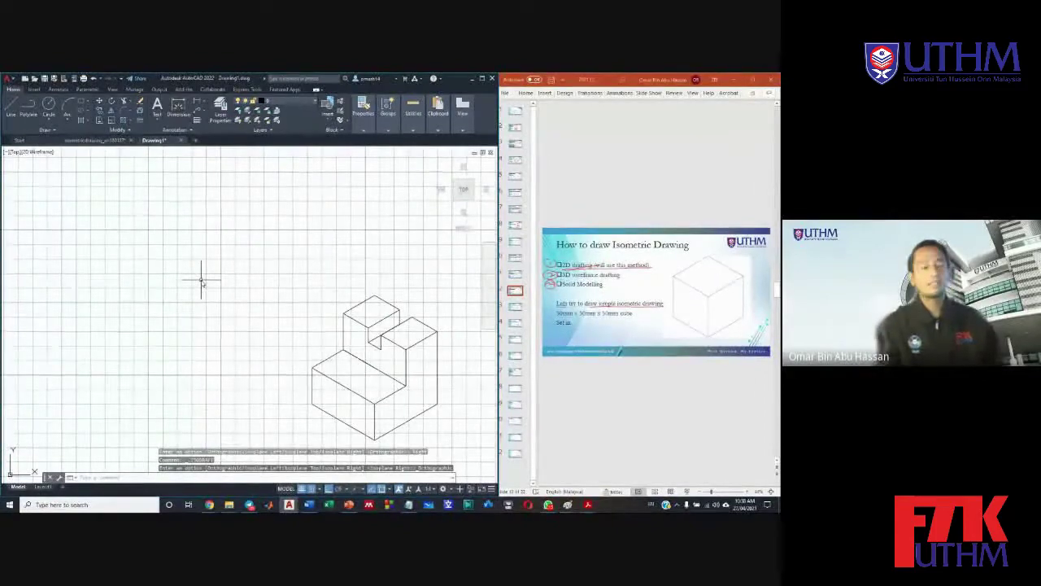
{"action": "left_click", "coordinate": [338, 489]}
{"action": "left_click", "coordinate": [350, 456]}
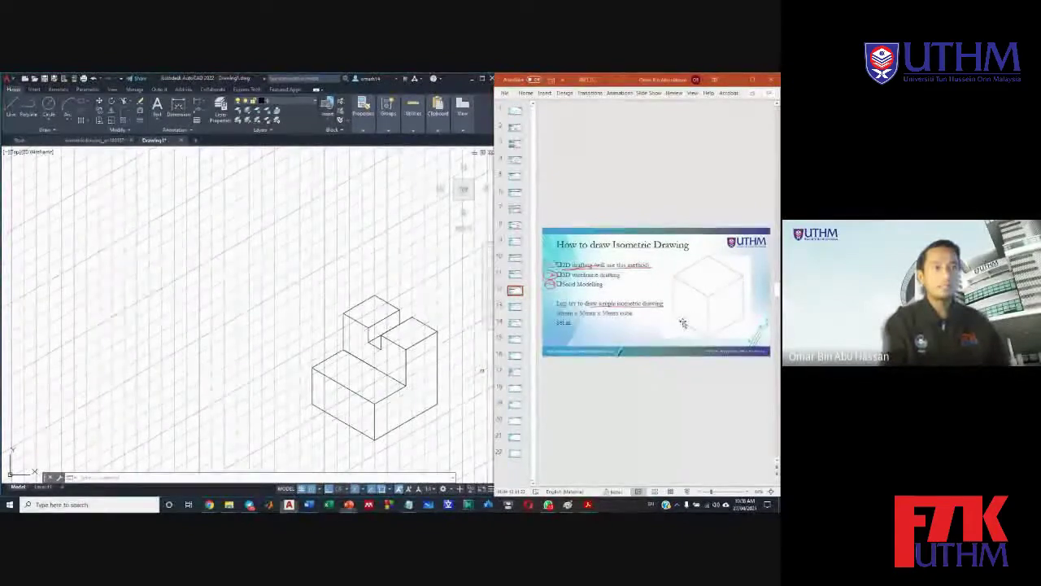
Check the available isoplane options, keep Isoplane Right, and bring up the annotated Isometric Axis slide.
{"action": "left_click", "coordinate": [691, 321]}
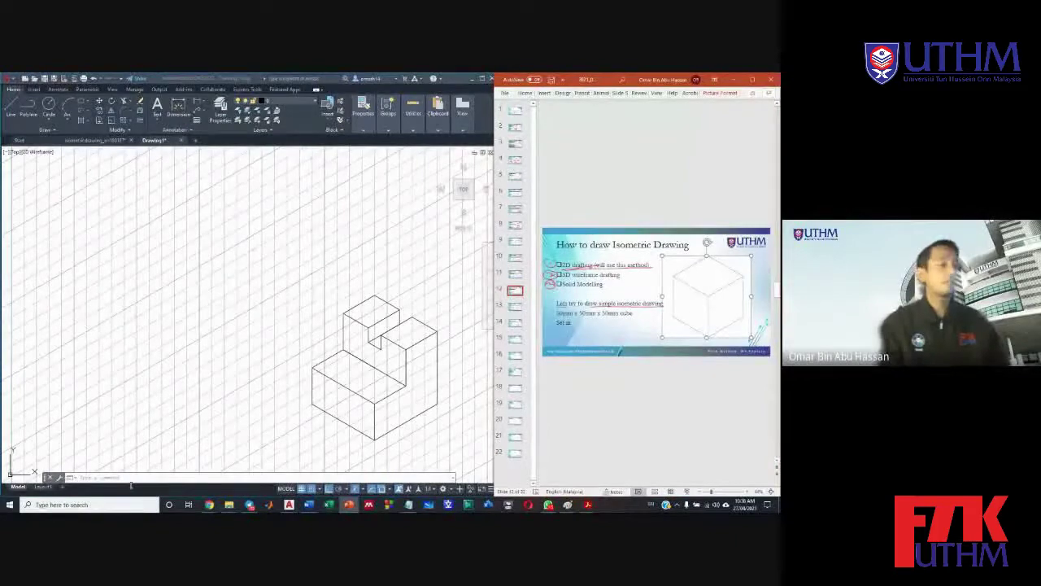
{"action": "left_click", "coordinate": [363, 489]}
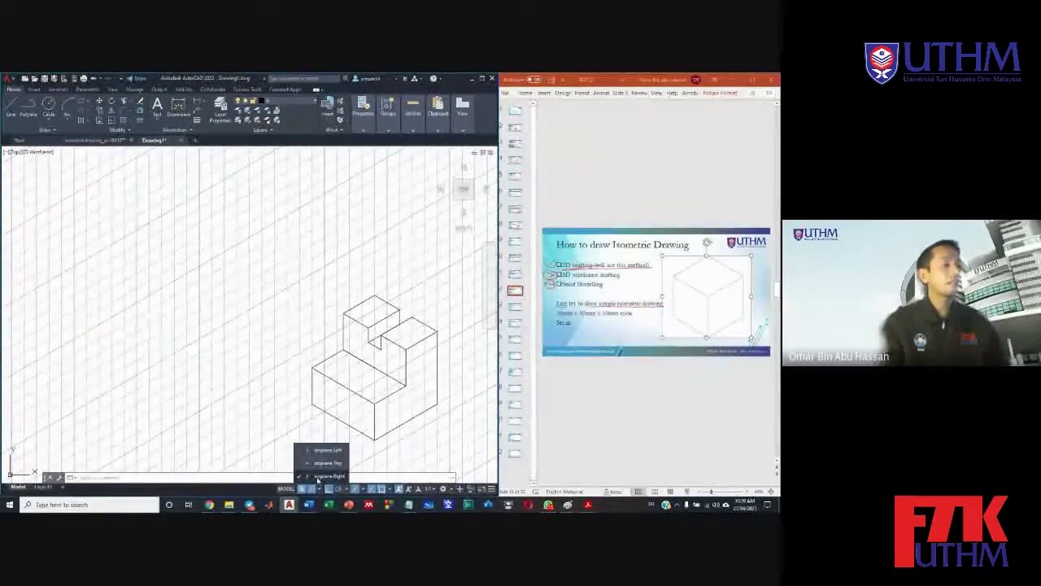
{"action": "left_click", "coordinate": [321, 476]}
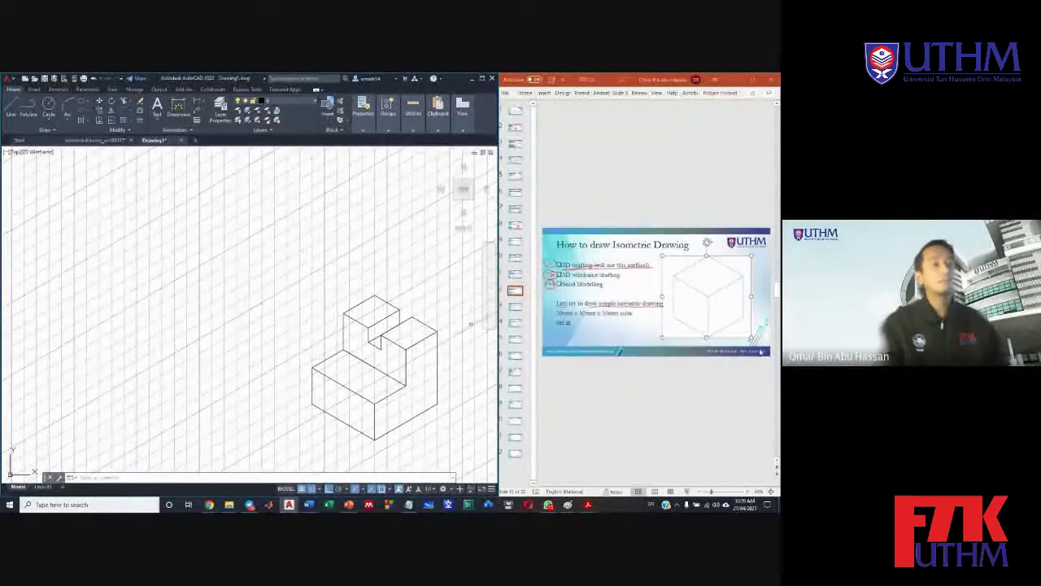
{"action": "scroll", "coordinate": [699, 365], "scroll_direction": "up", "scroll_amount": 4}
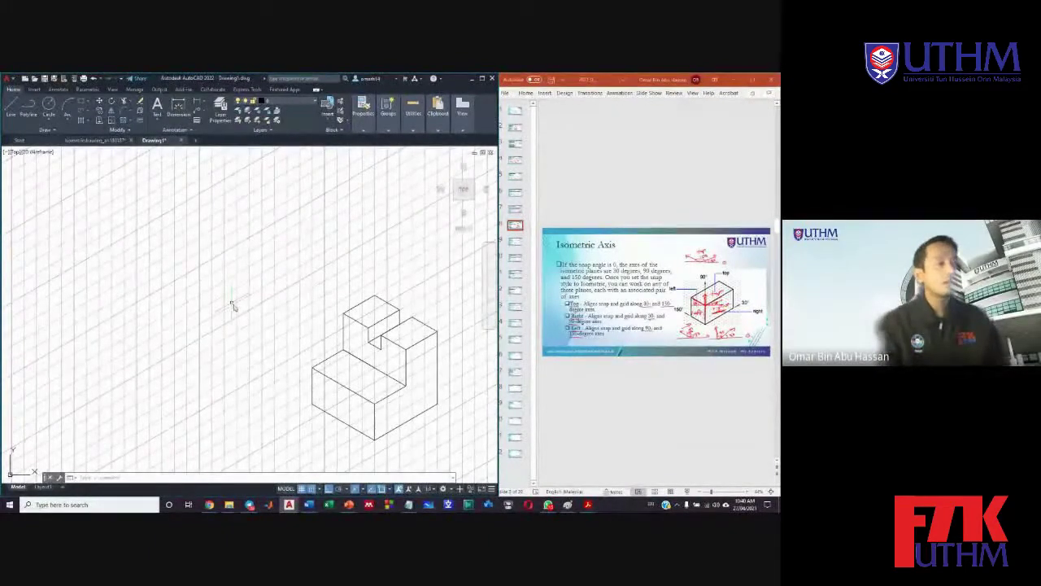
Try the isometric grid on Isoplane Left and on Isoplane Top to compare their axes.
{"action": "left_click", "coordinate": [363, 488]}
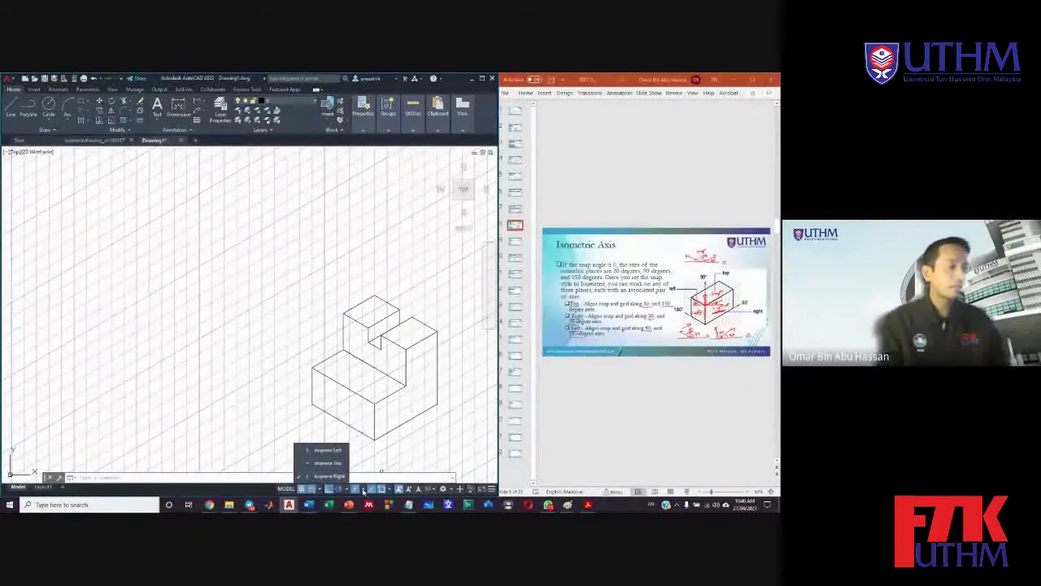
{"action": "left_click", "coordinate": [332, 452]}
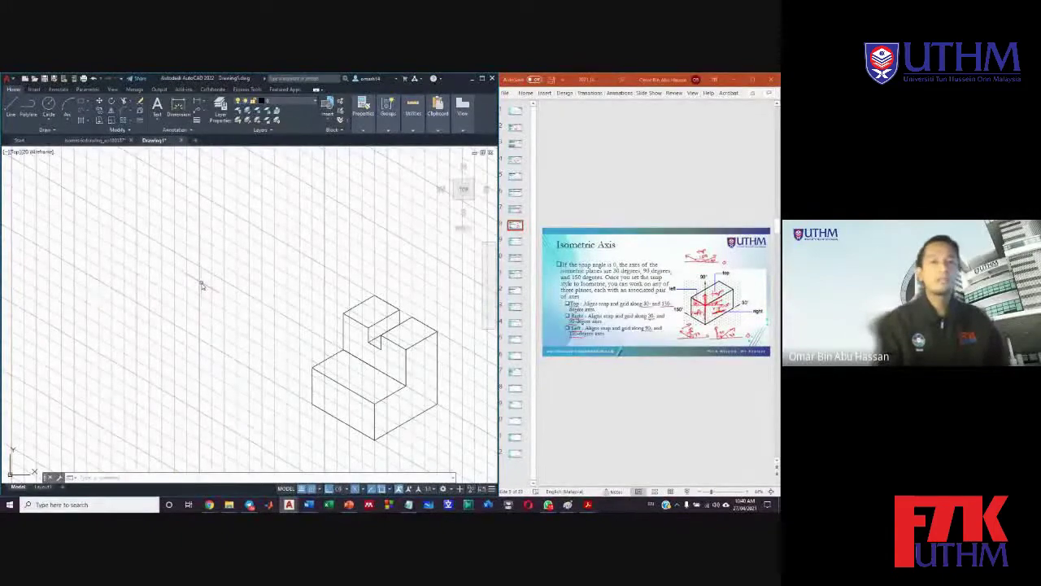
{"action": "left_click", "coordinate": [363, 490]}
{"action": "left_click", "coordinate": [327, 462]}
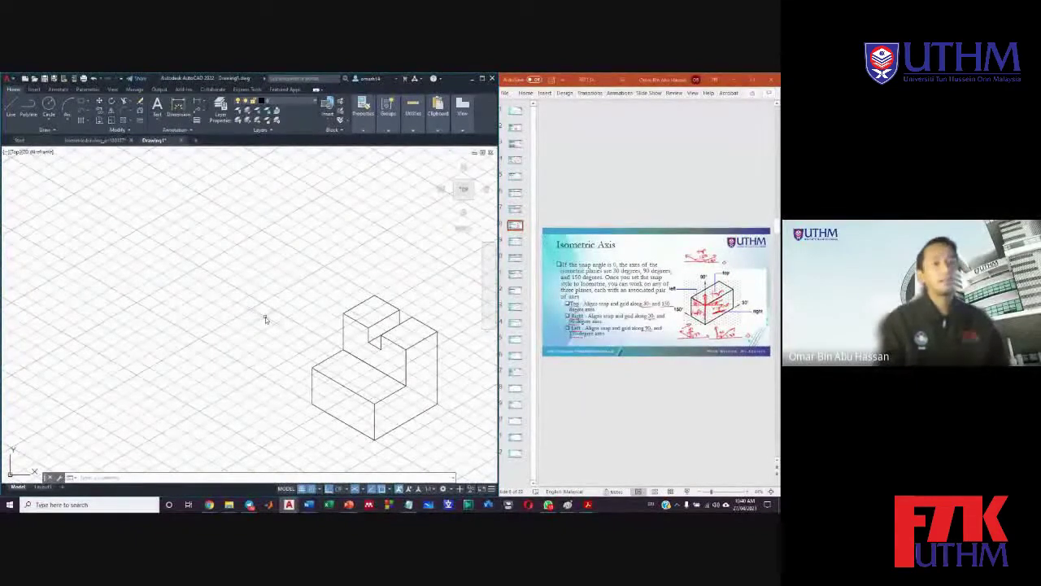
Return to the slide with the 50 mm cube and set the drafting plane to Isoplane Left.
{"action": "scroll", "coordinate": [699, 372], "scroll_direction": "down", "scroll_amount": 3}
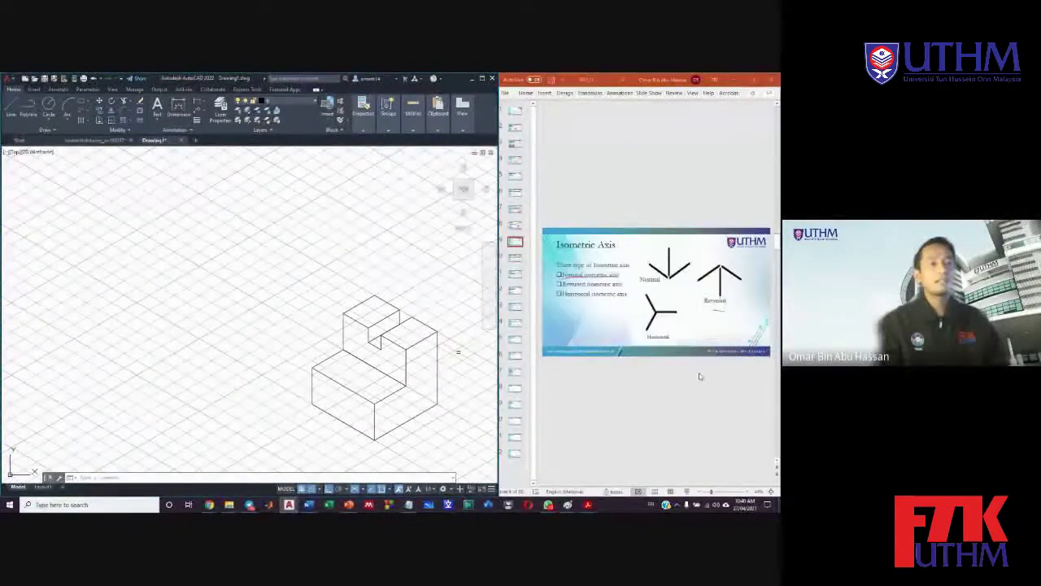
{"action": "scroll", "coordinate": [699, 372], "scroll_direction": "down", "scroll_amount": 1}
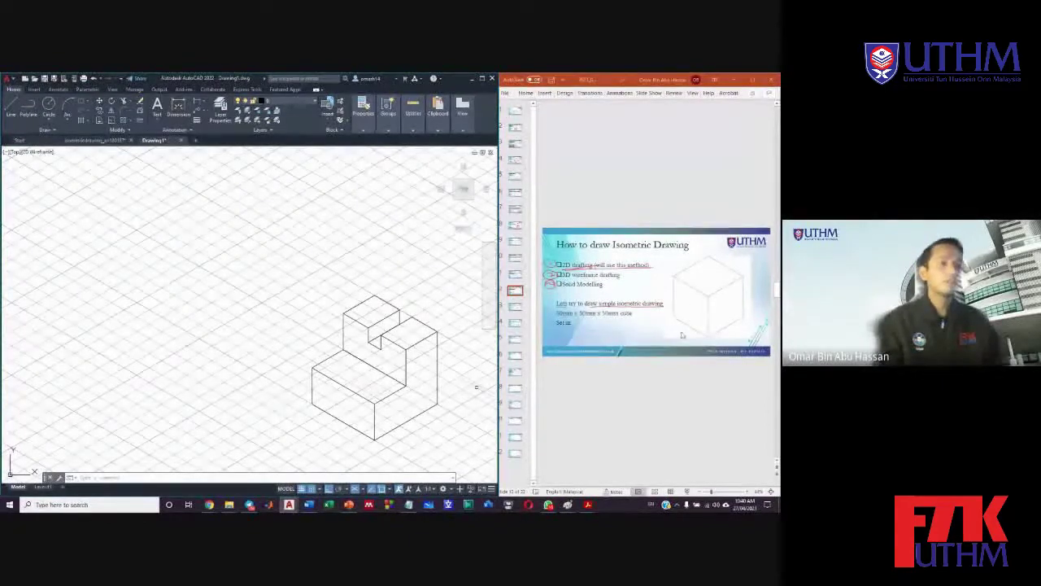
{"action": "left_click", "coordinate": [364, 490]}
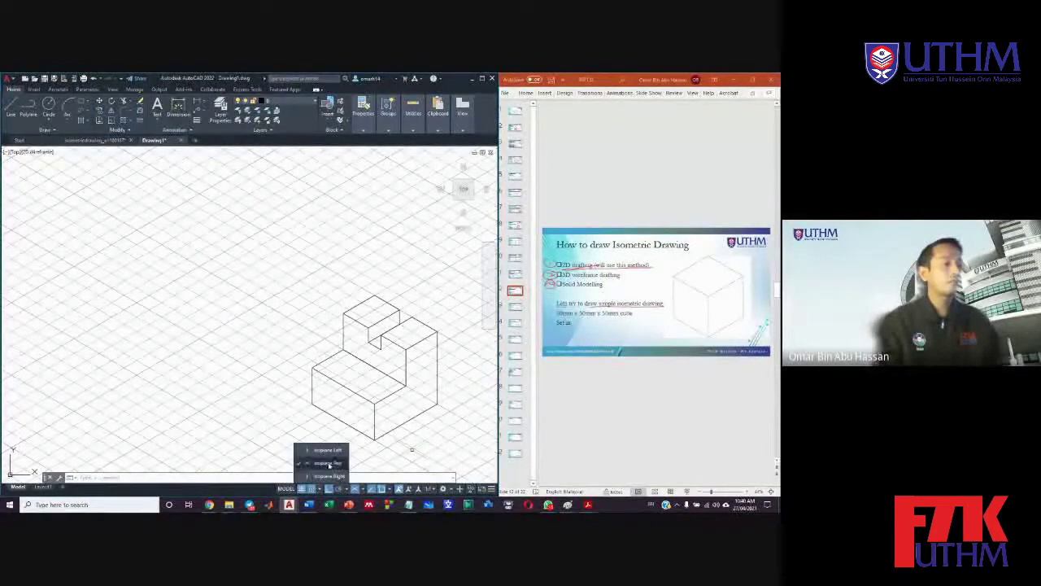
{"action": "left_click", "coordinate": [329, 456]}
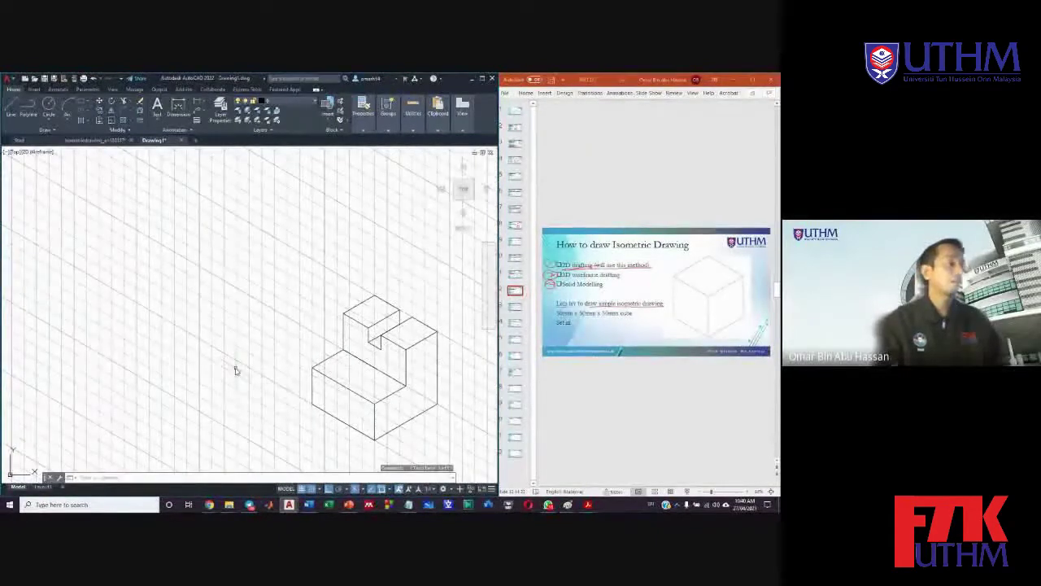
{"action": "key", "text": "F5"}
{"action": "key", "text": "F5"}
{"action": "key", "text": "F5"}
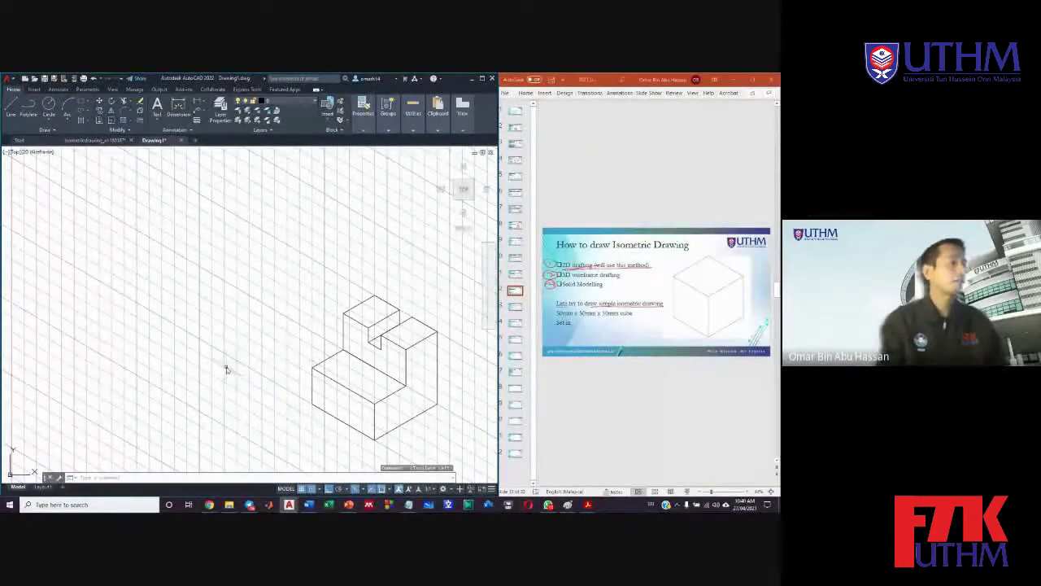
Draw the cube's left face as a closed isometric outline of four 50 mm lines in the empty area beside the existing block.
{"action": "scroll", "coordinate": [183, 403], "scroll_direction": "up", "scroll_amount": 5}
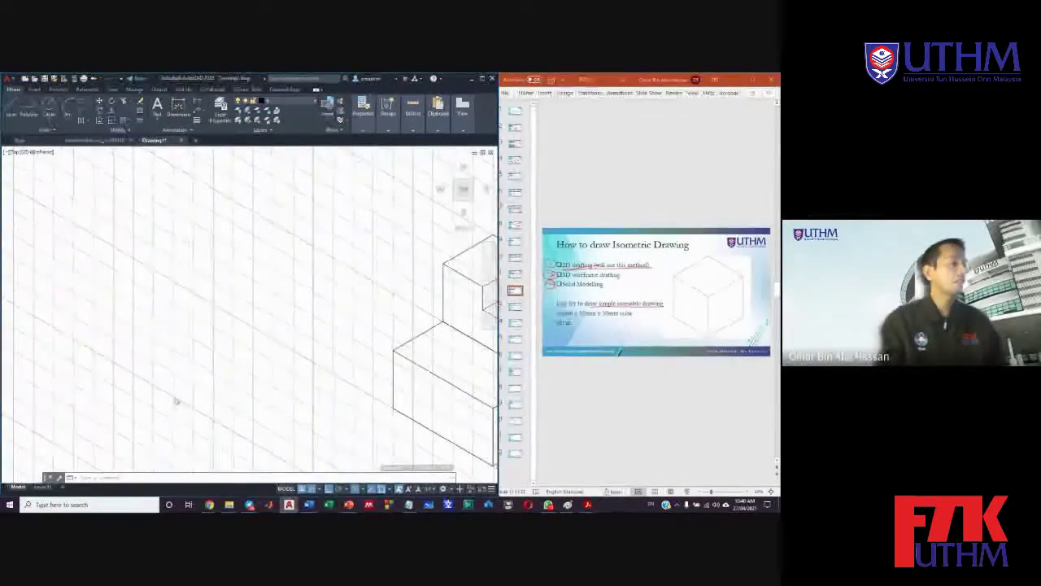
{"action": "left_click", "coordinate": [10, 107]}
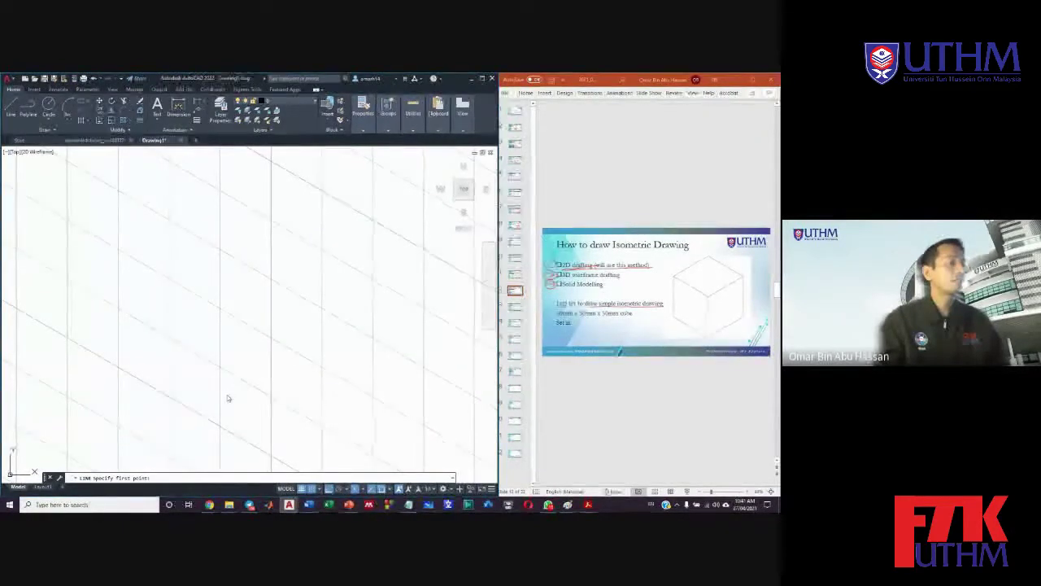
{"action": "left_click", "coordinate": [271, 397]}
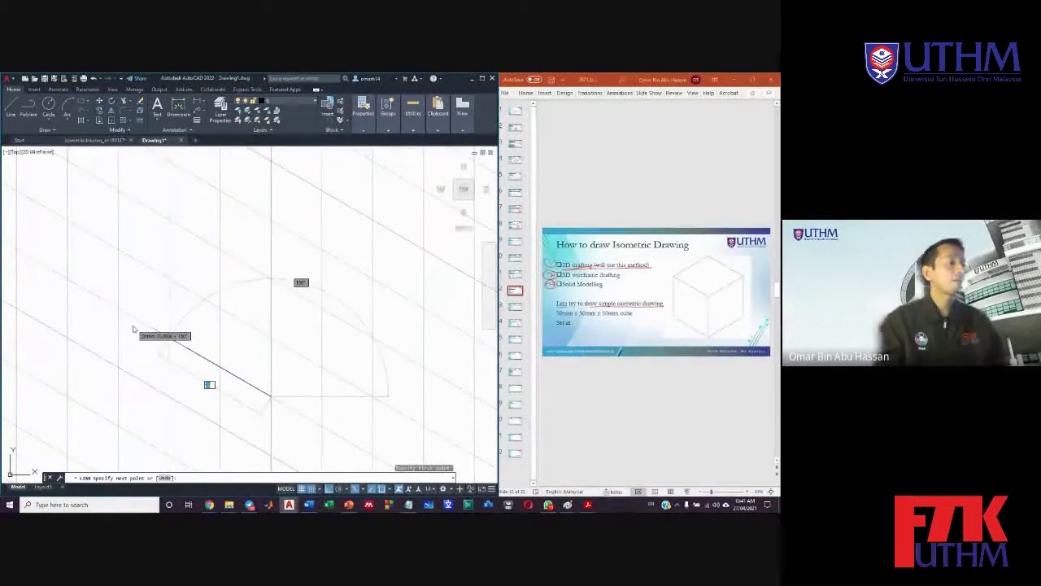
{"action": "scroll", "coordinate": [133, 331], "scroll_direction": "down", "scroll_amount": 3}
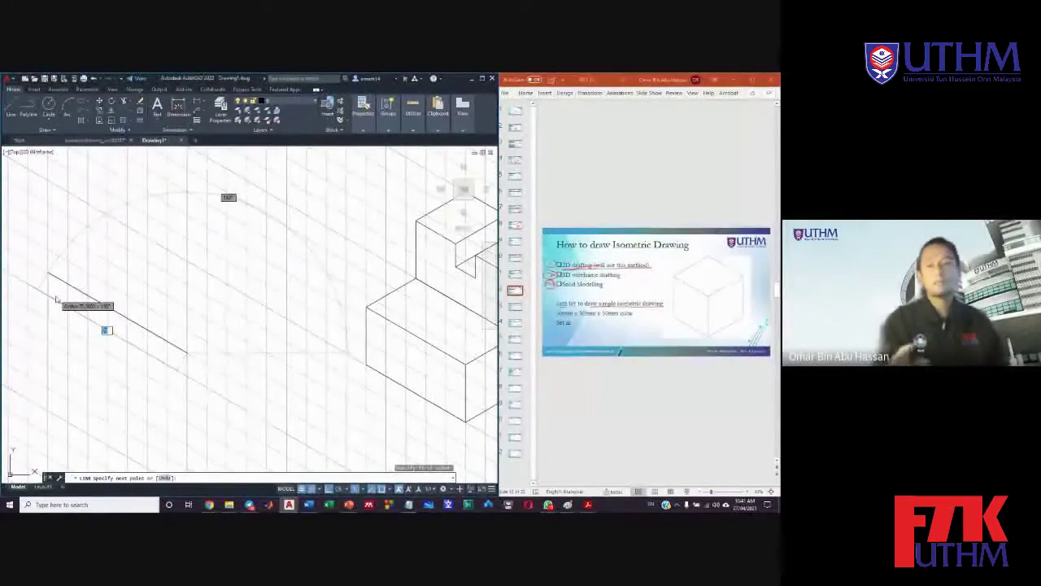
{"action": "type", "text": "50"}
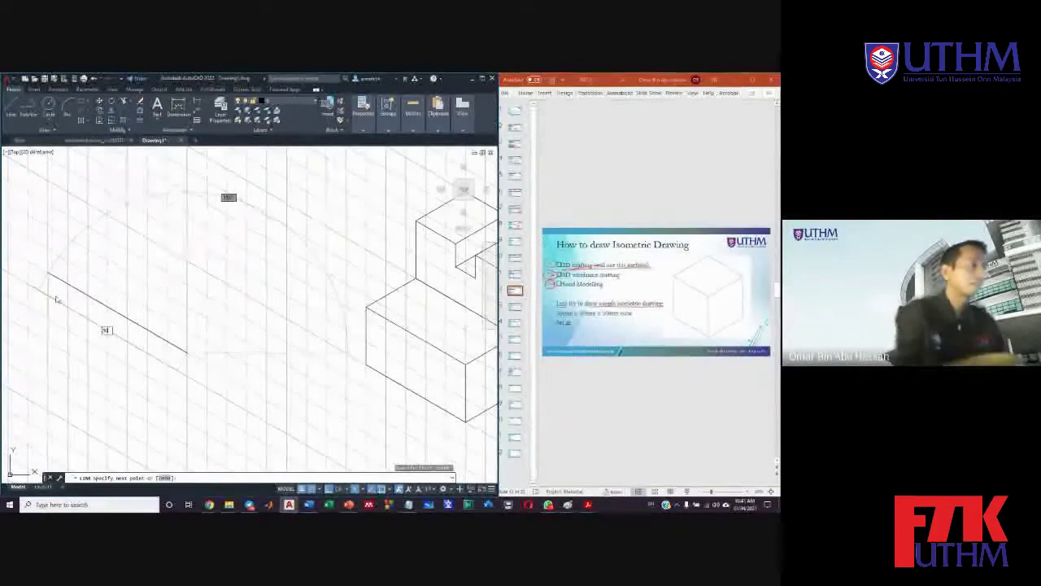
{"action": "key", "text": "Return"}
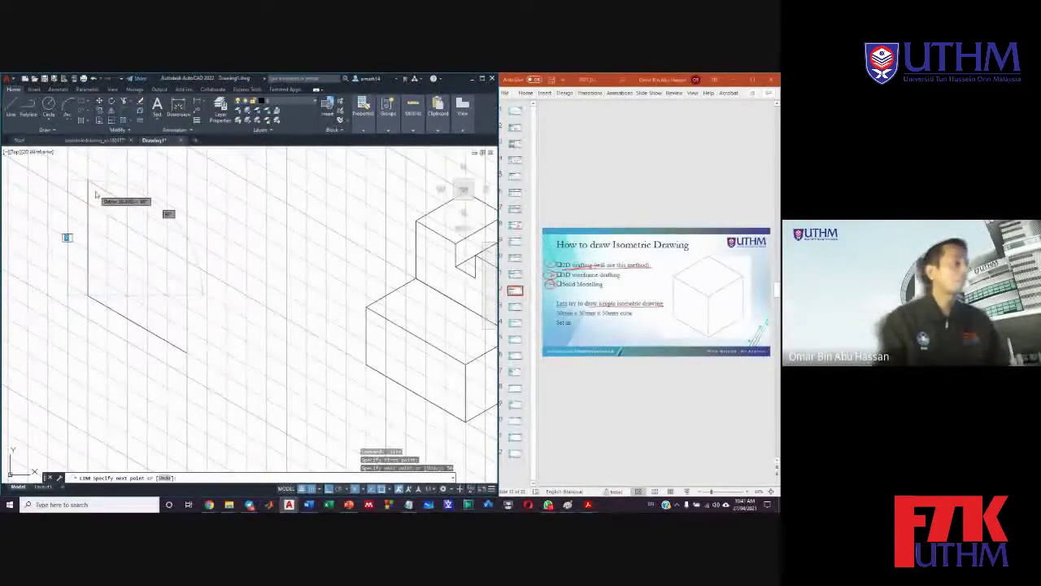
{"action": "type", "text": "5"}
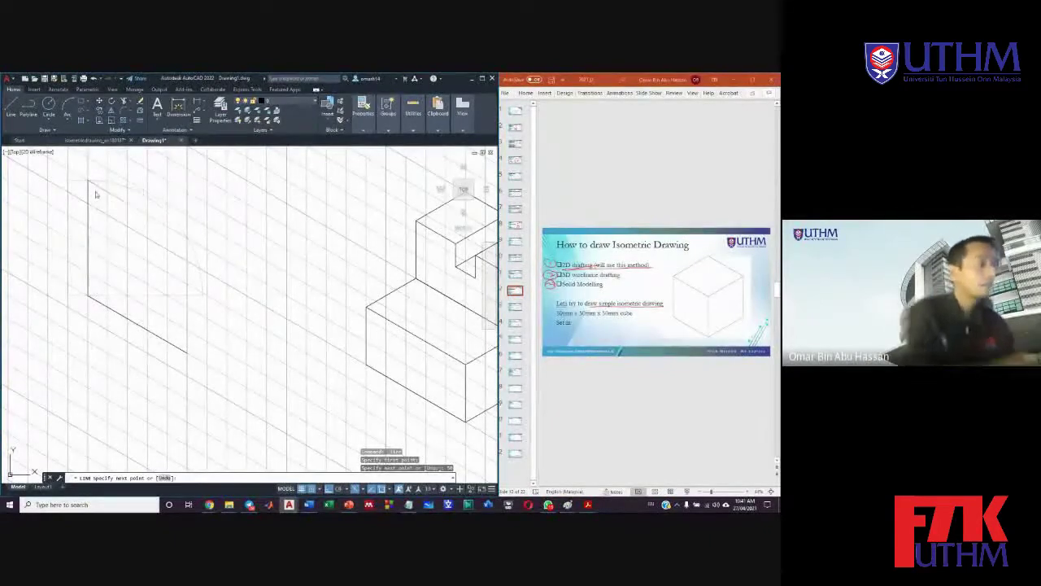
{"action": "type", "text": "0"}
{"action": "key", "text": "Return"}
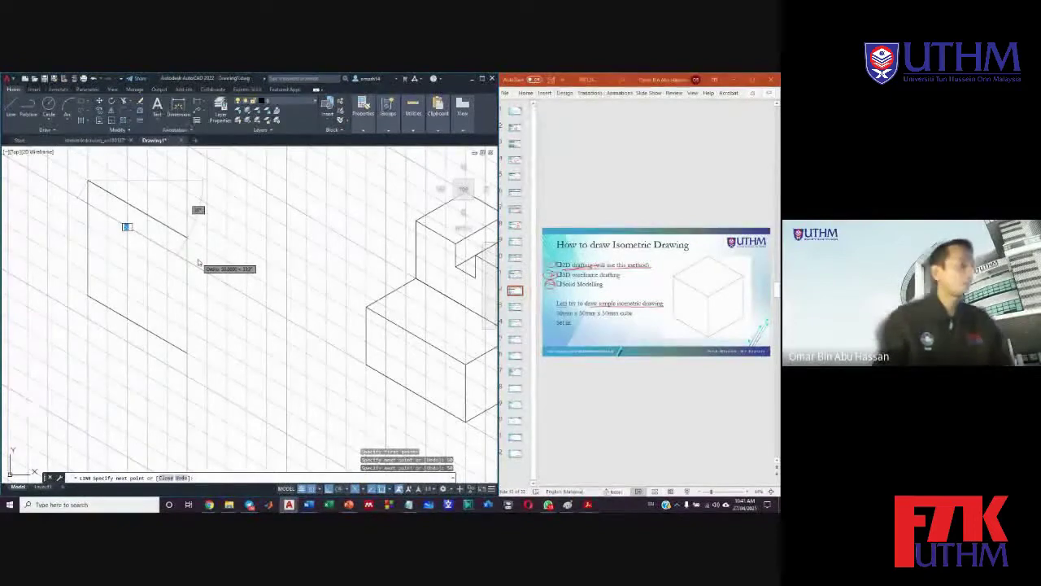
{"action": "type", "text": "50"}
{"action": "key", "text": "Return"}
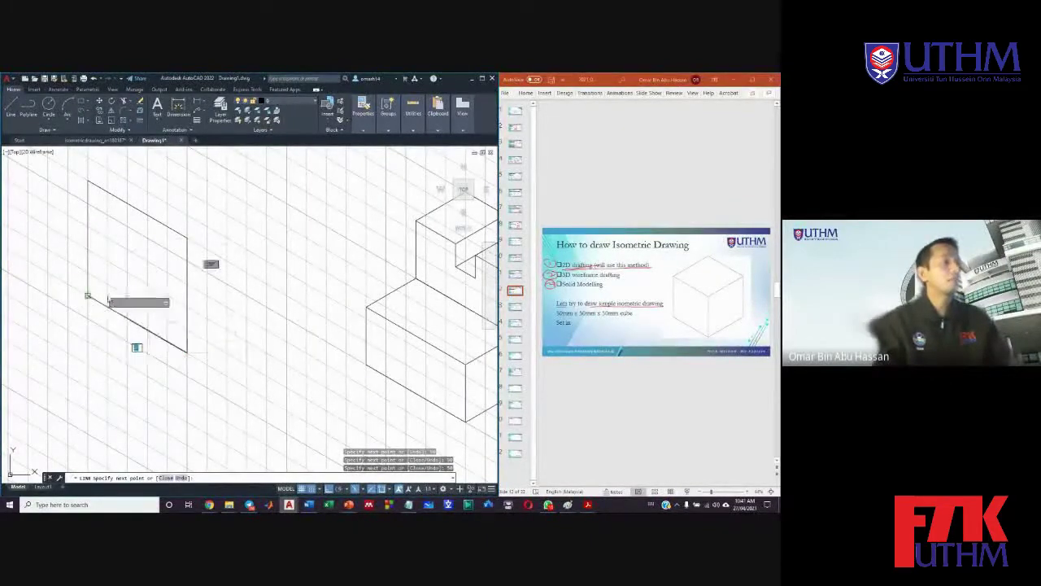
{"action": "left_click", "coordinate": [88, 295]}
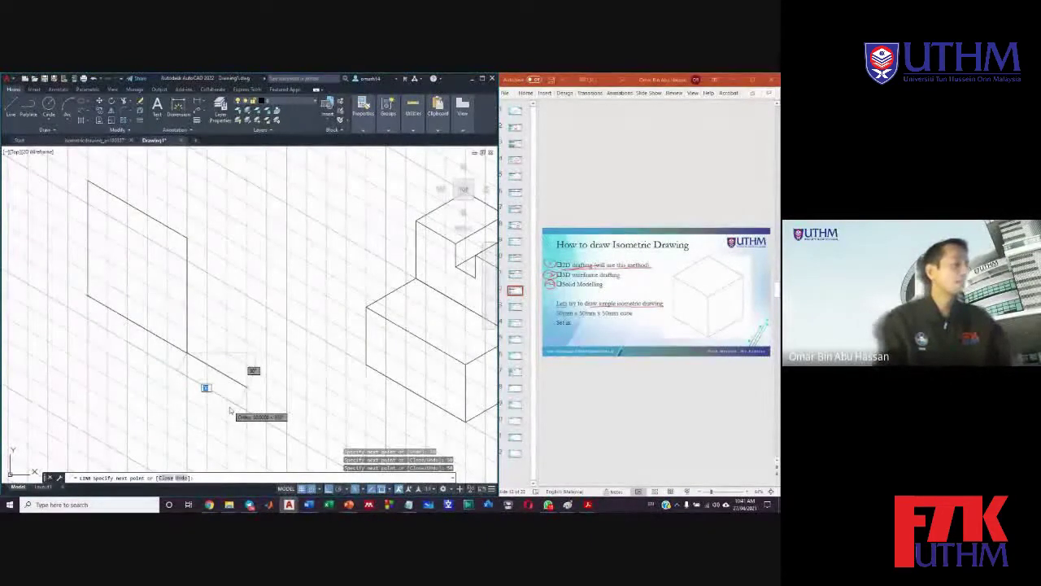
{"action": "key", "text": "Escape"}
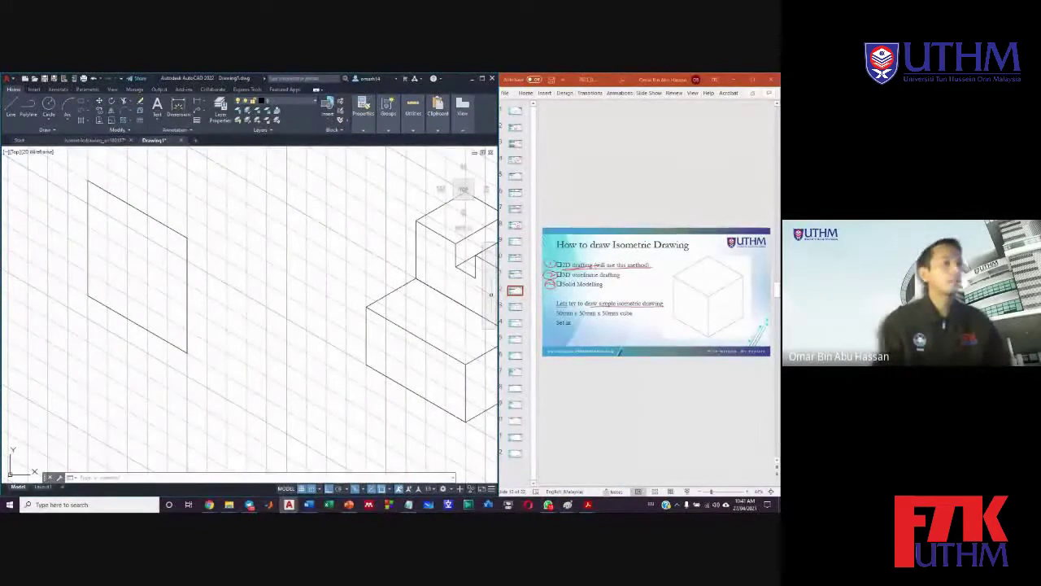
Draw the cube's top face on Isoplane Top with three 50 mm lines, starting from the left face's upper outer corner.
{"action": "left_click", "coordinate": [363, 489]}
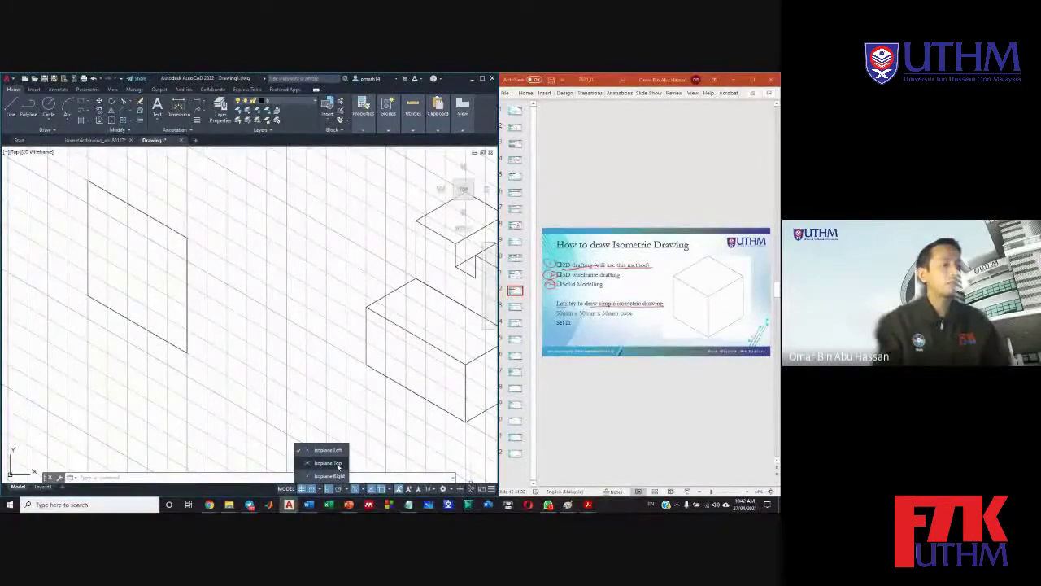
{"action": "left_click", "coordinate": [337, 464]}
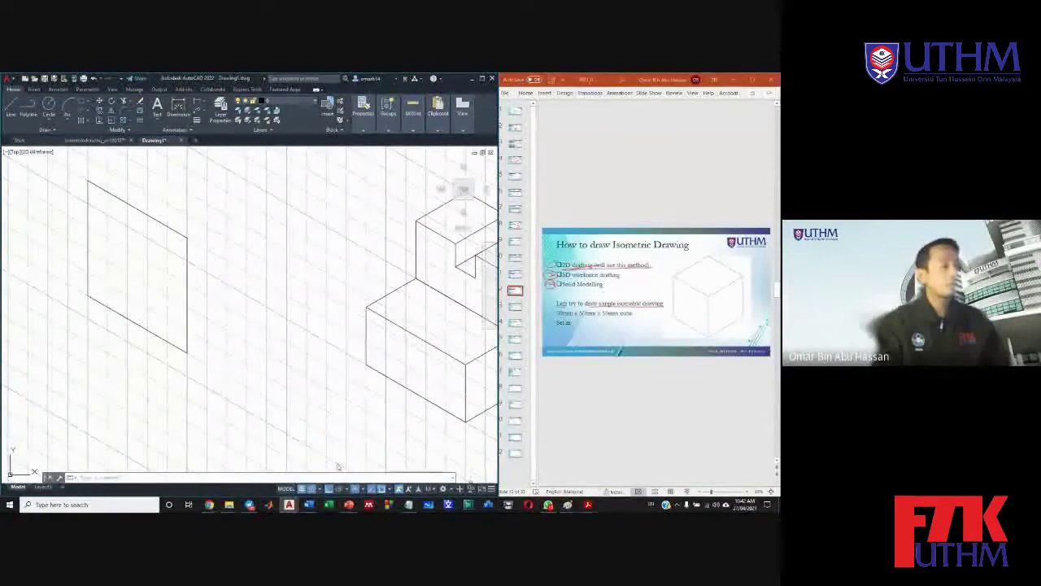
{"action": "left_click", "coordinate": [10, 108]}
{"action": "scroll", "coordinate": [187, 236], "scroll_direction": "down", "scroll_amount": 2}
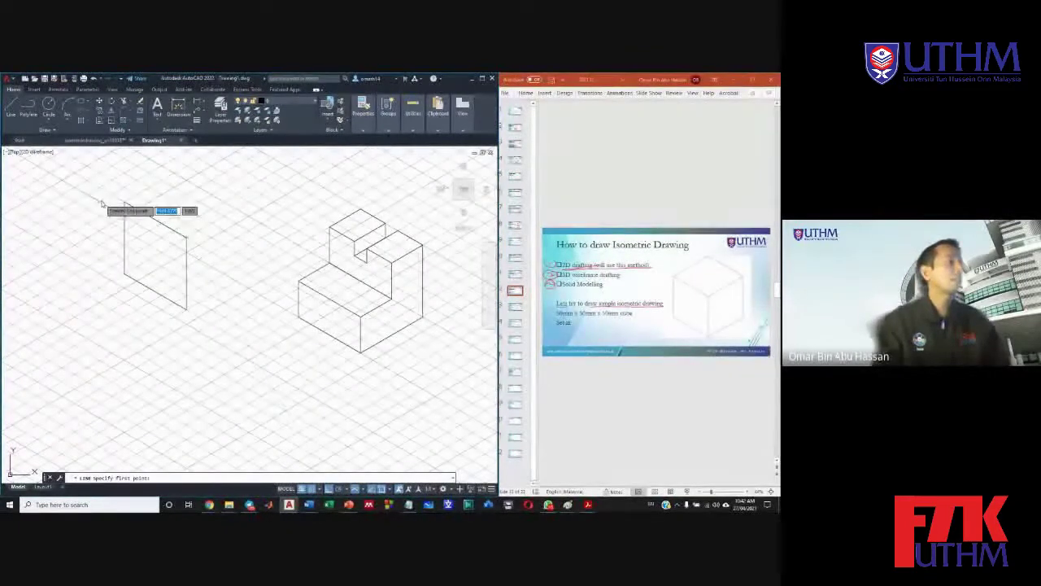
{"action": "scroll", "coordinate": [102, 202], "scroll_direction": "up", "scroll_amount": 4}
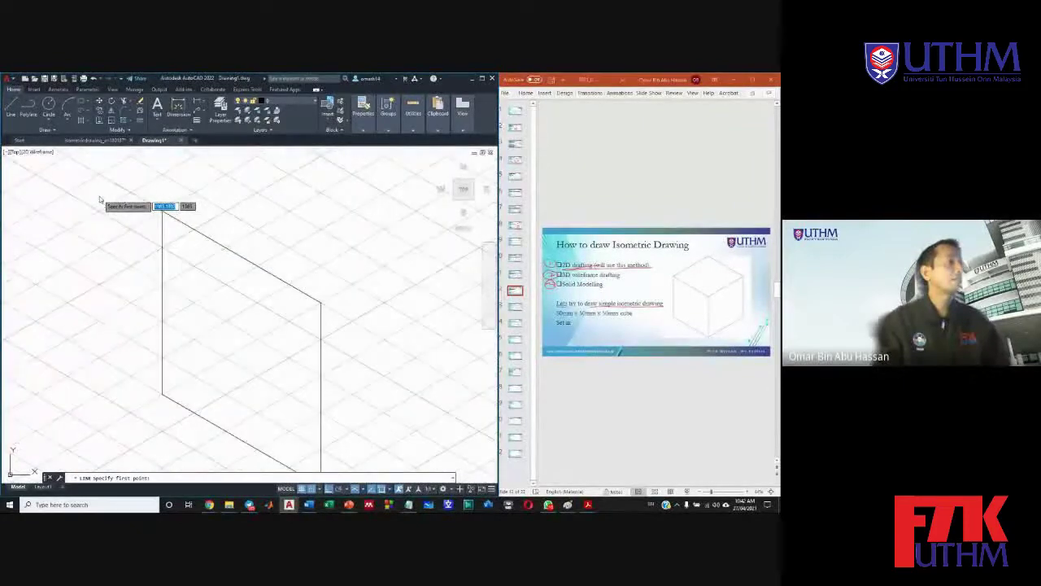
{"action": "left_click", "coordinate": [162, 212]}
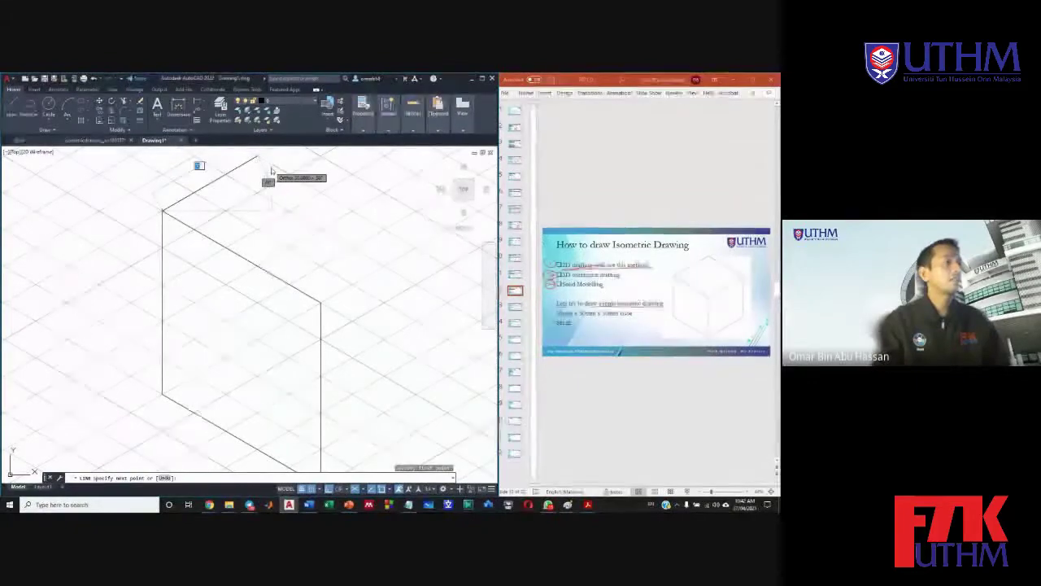
{"action": "type", "text": "50"}
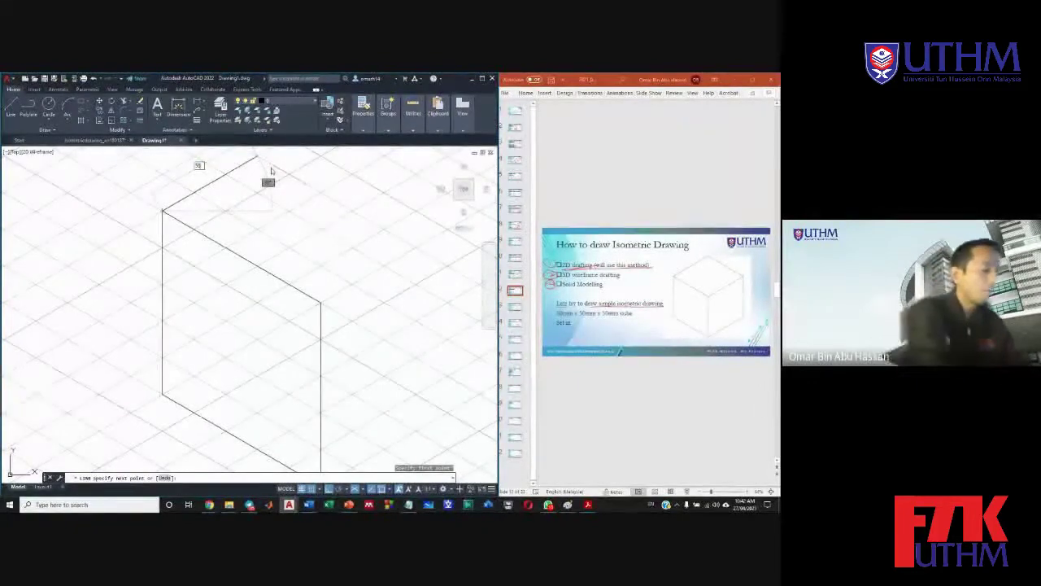
{"action": "key", "text": "Return"}
{"action": "scroll", "coordinate": [337, 197], "scroll_direction": "down", "scroll_amount": 3}
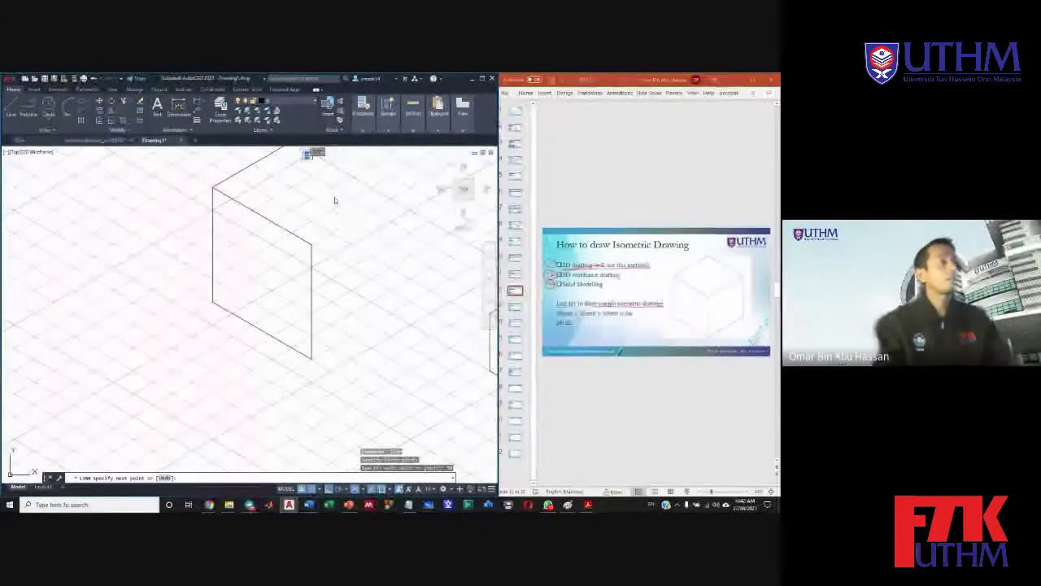
{"action": "scroll", "coordinate": [341, 175], "scroll_direction": "down", "scroll_amount": 2}
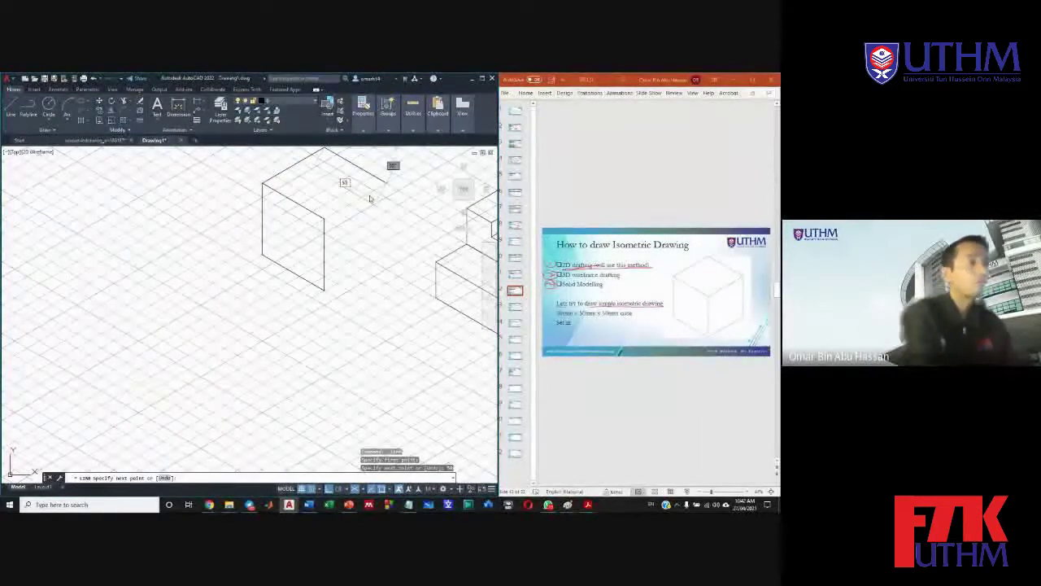
{"action": "left_click", "coordinate": [322, 228]}
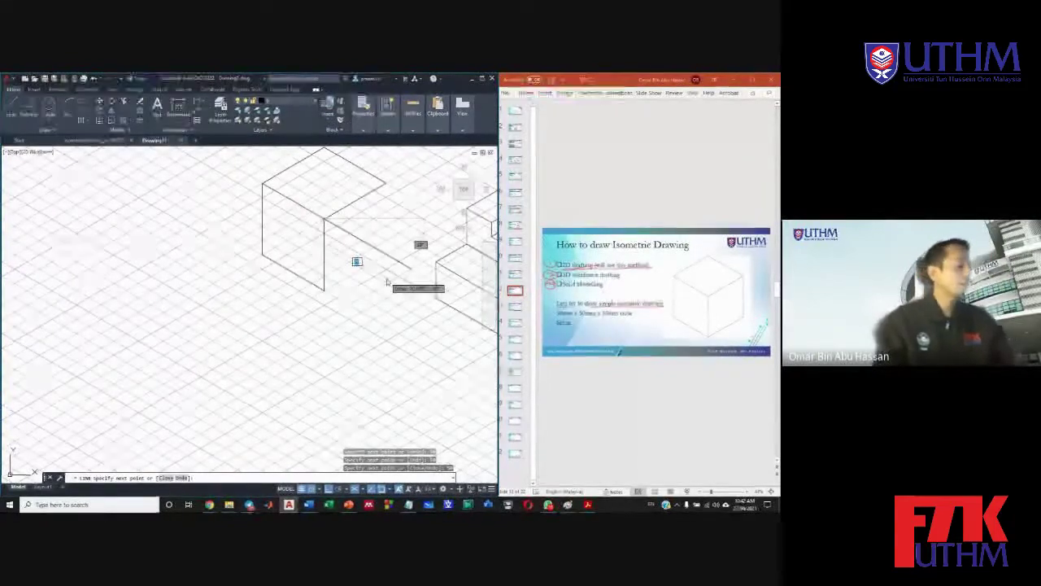
{"action": "key", "text": "Escape"}
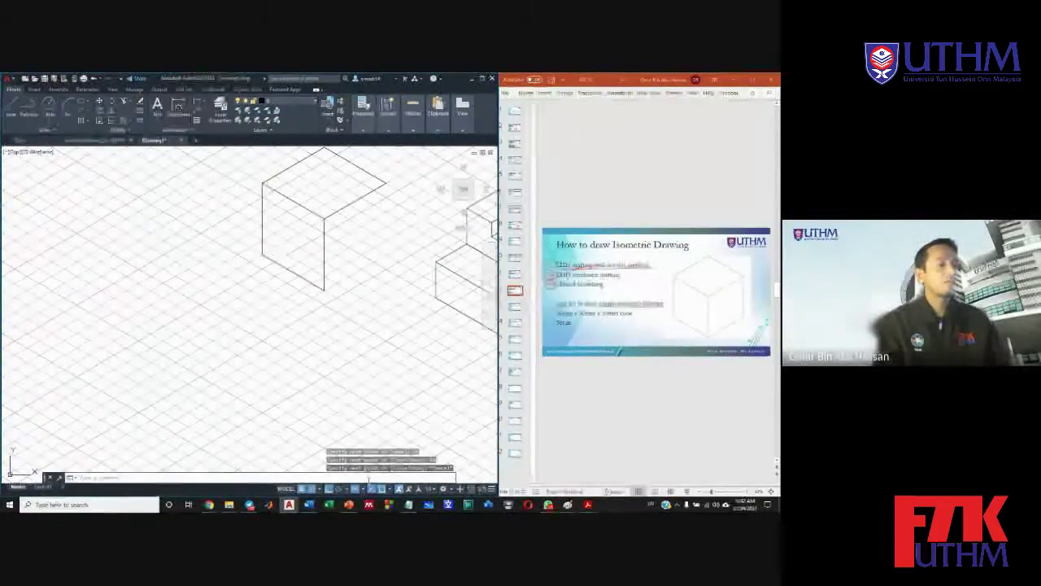
Complete the cube's right face on Isoplane Right with two 50 mm lines starting from the lowest front corner.
{"action": "left_click", "coordinate": [339, 489]}
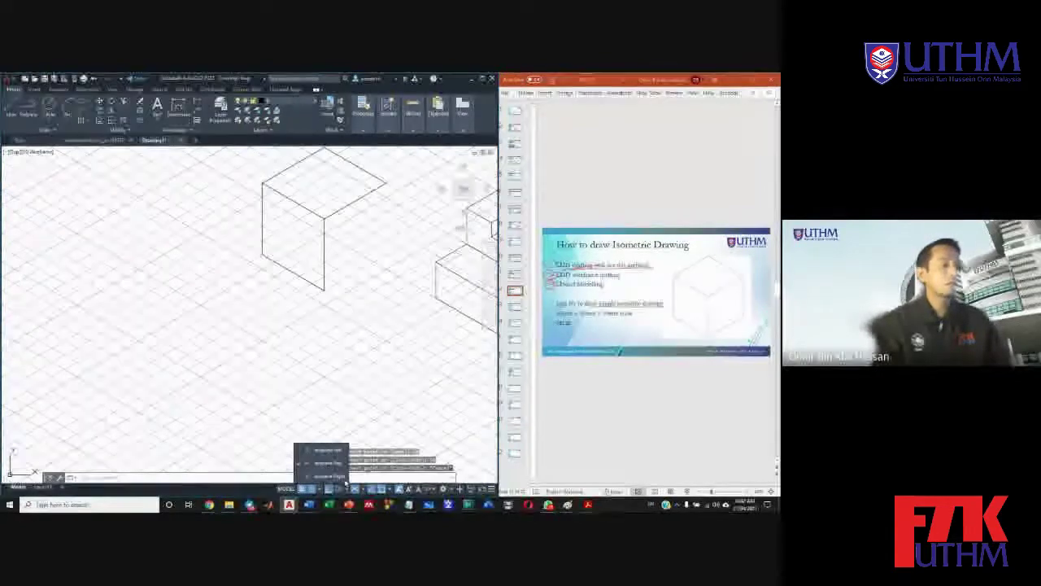
{"action": "left_click", "coordinate": [329, 476]}
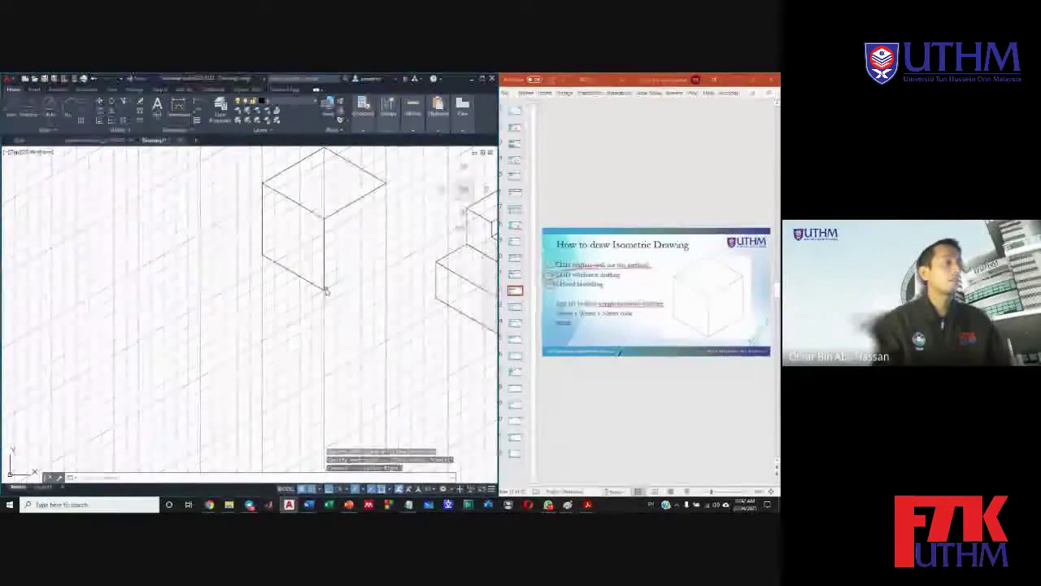
{"action": "left_click", "coordinate": [12, 106]}
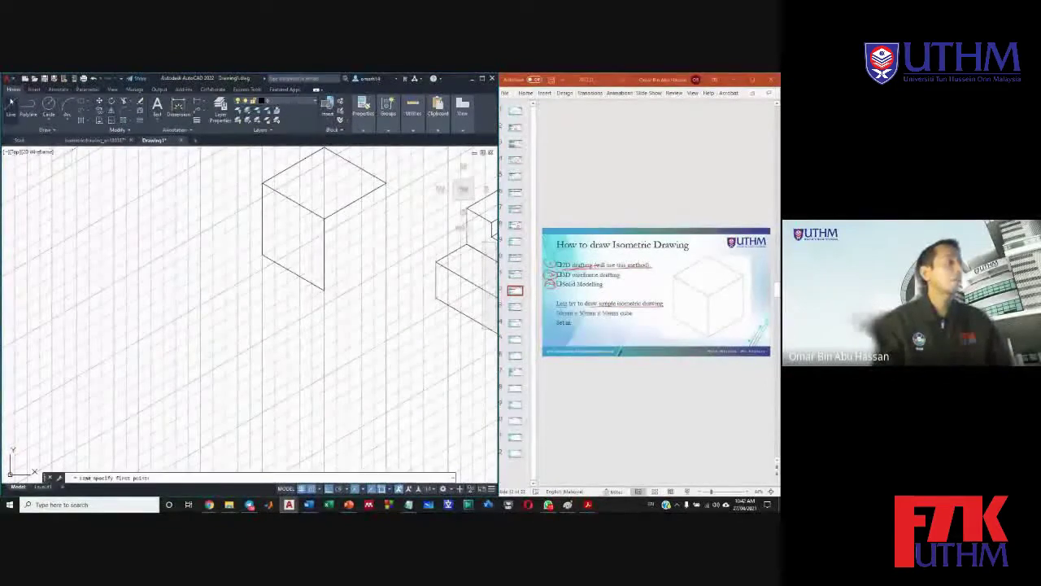
{"action": "left_click", "coordinate": [324, 288]}
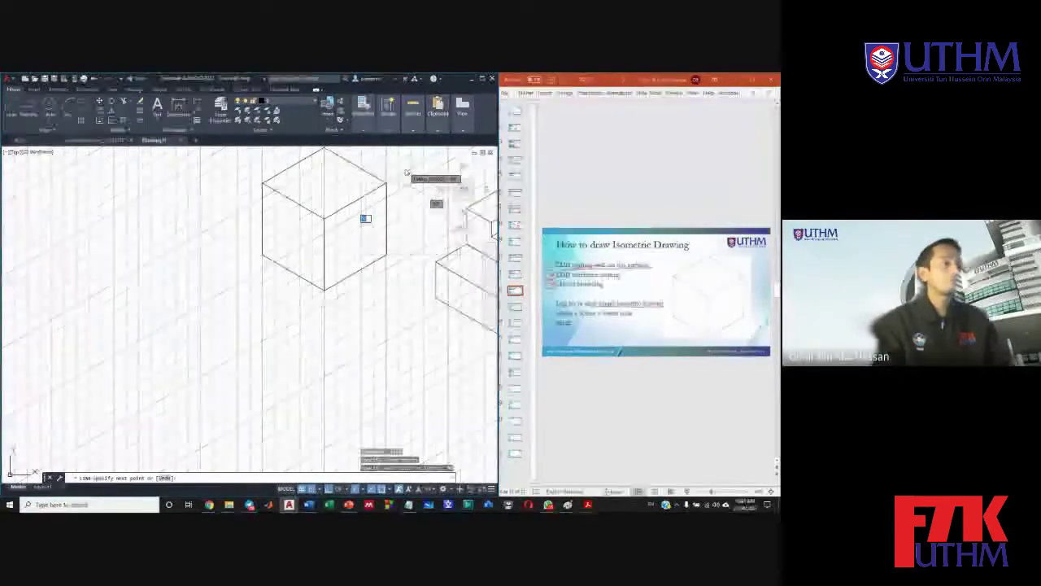
{"action": "type", "text": "50"}
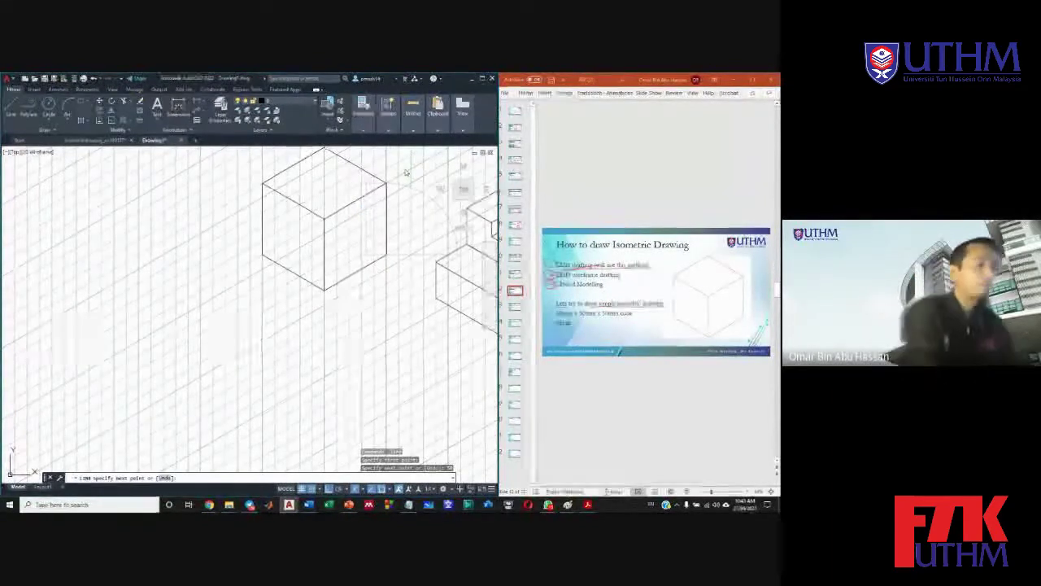
{"action": "key", "text": "Return"}
{"action": "key", "text": "Escape"}
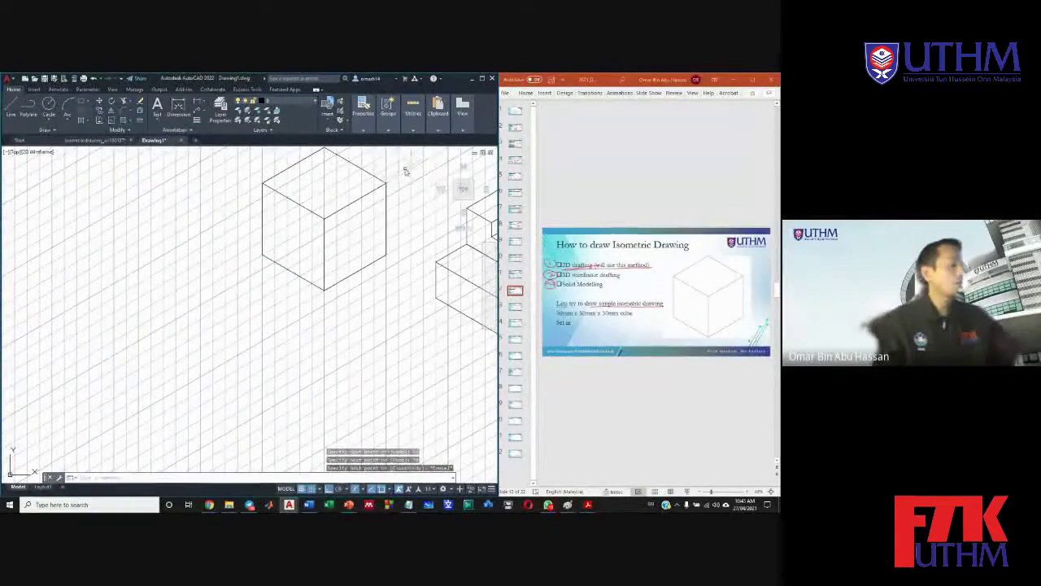
Check the finished cube and switch off isometric drafting to return to the orthographic grid.
{"action": "scroll", "coordinate": [404, 226], "scroll_direction": "up", "scroll_amount": 3}
{"action": "scroll", "coordinate": [407, 232], "scroll_direction": "down", "scroll_amount": 4}
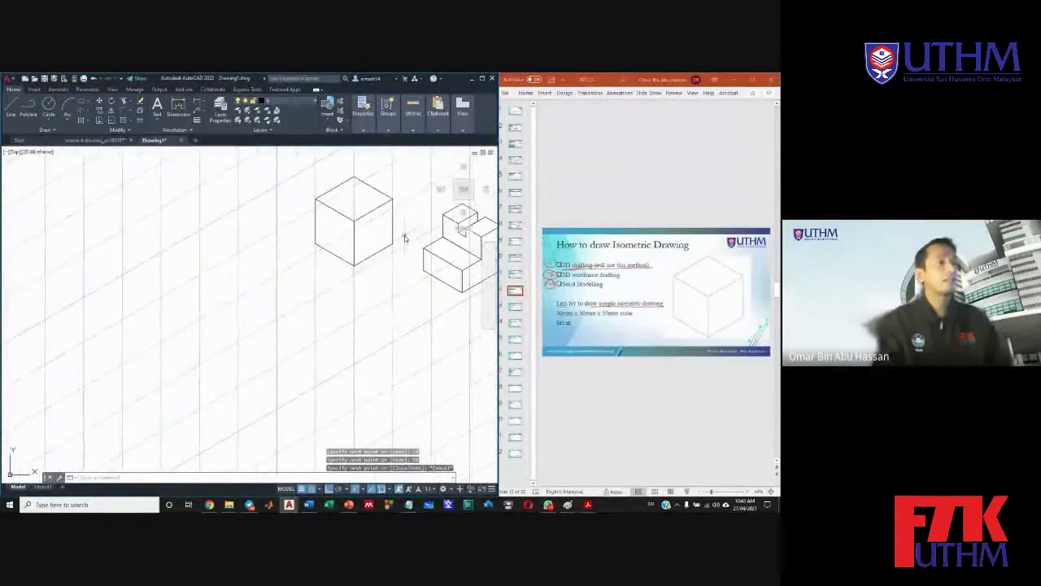
{"action": "scroll", "coordinate": [423, 244], "scroll_direction": "up", "scroll_amount": 6}
{"action": "scroll", "coordinate": [449, 257], "scroll_direction": "down", "scroll_amount": 2}
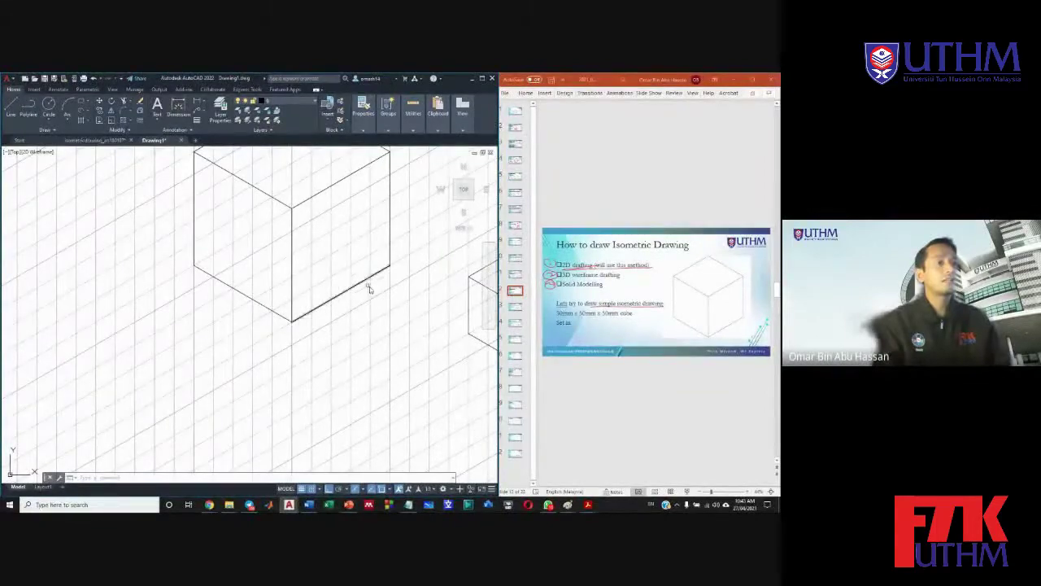
{"action": "right_click", "coordinate": [417, 307]}
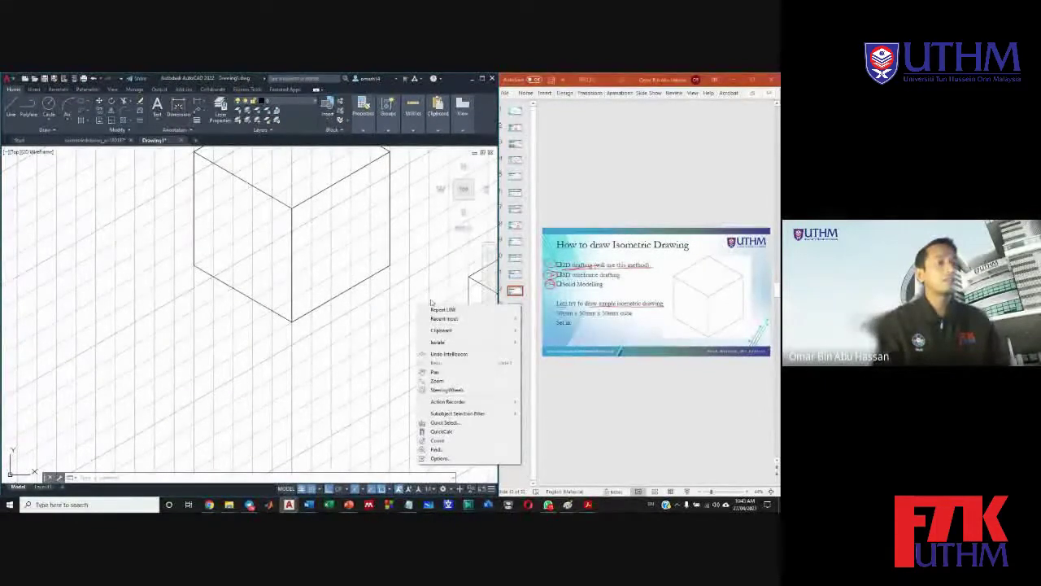
{"action": "left_click", "coordinate": [421, 295]}
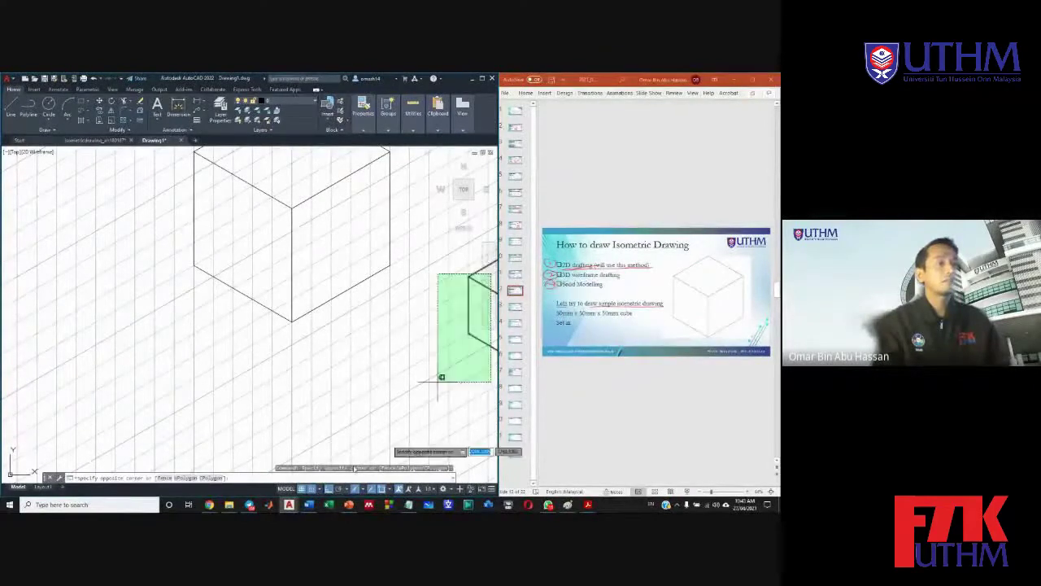
{"action": "left_click", "coordinate": [369, 488]}
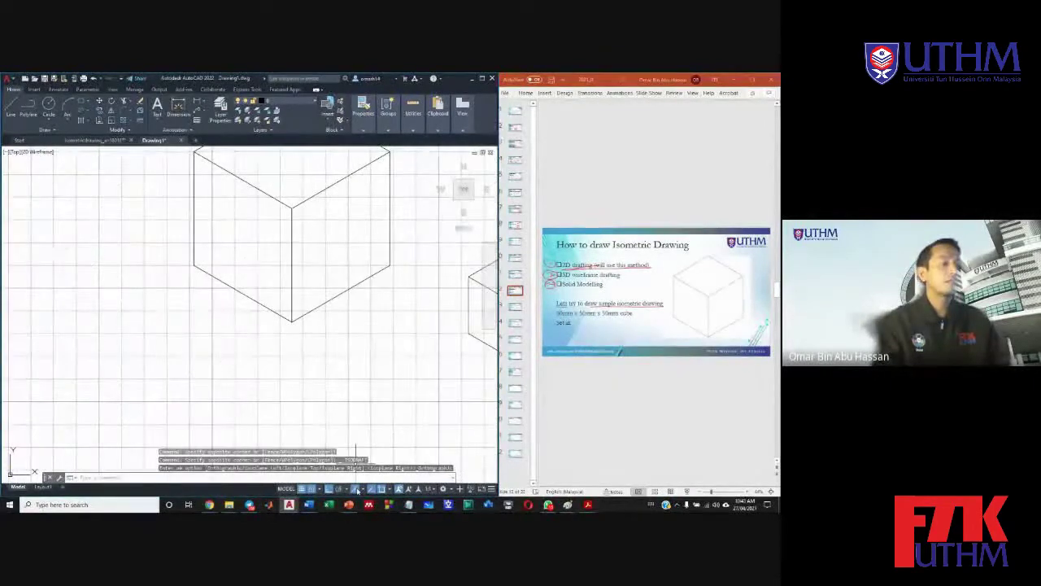
{"action": "left_click", "coordinate": [491, 275]}
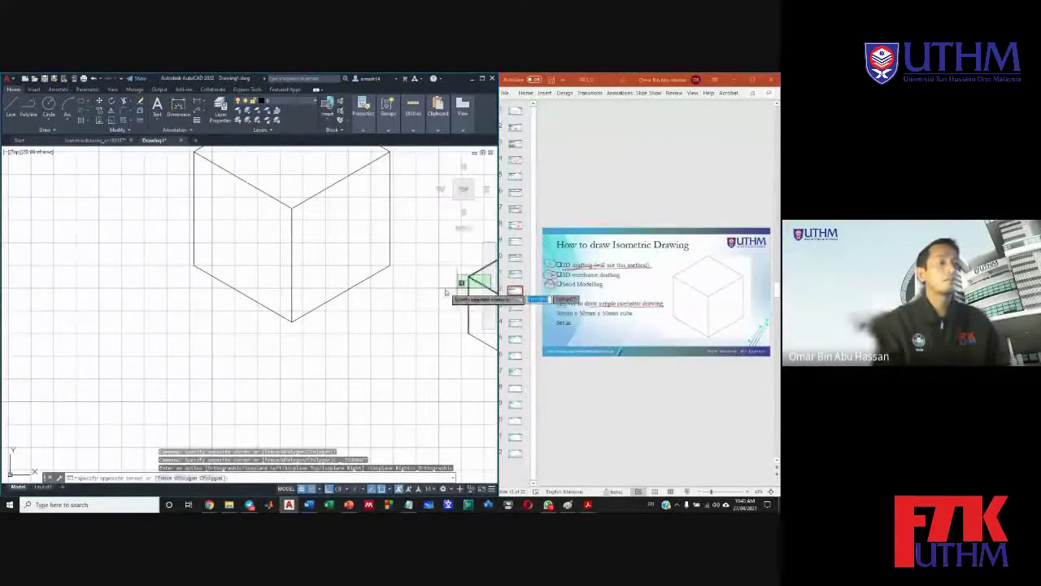
{"action": "key", "text": "Escape"}
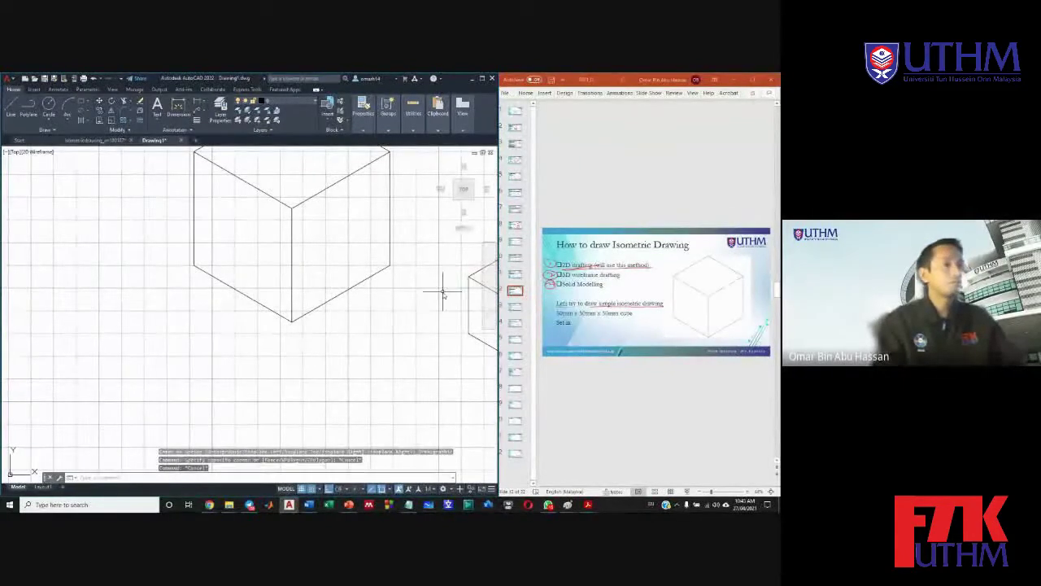
{"action": "right_click", "coordinate": [443, 296]}
{"action": "key", "text": "Escape"}
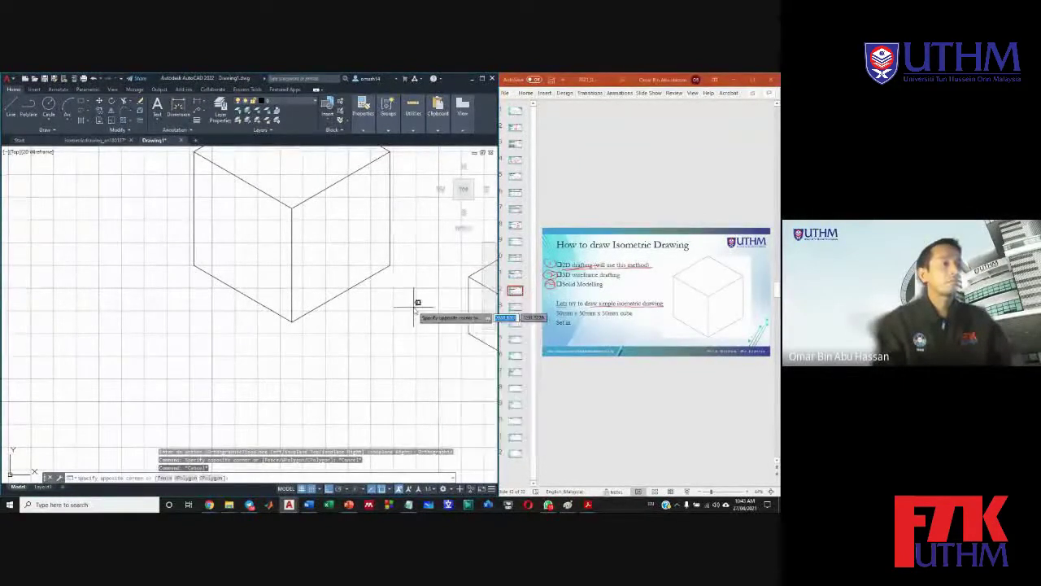
{"action": "scroll", "coordinate": [416, 299], "scroll_direction": "down", "scroll_amount": 2}
{"action": "left_click", "coordinate": [413, 308]}
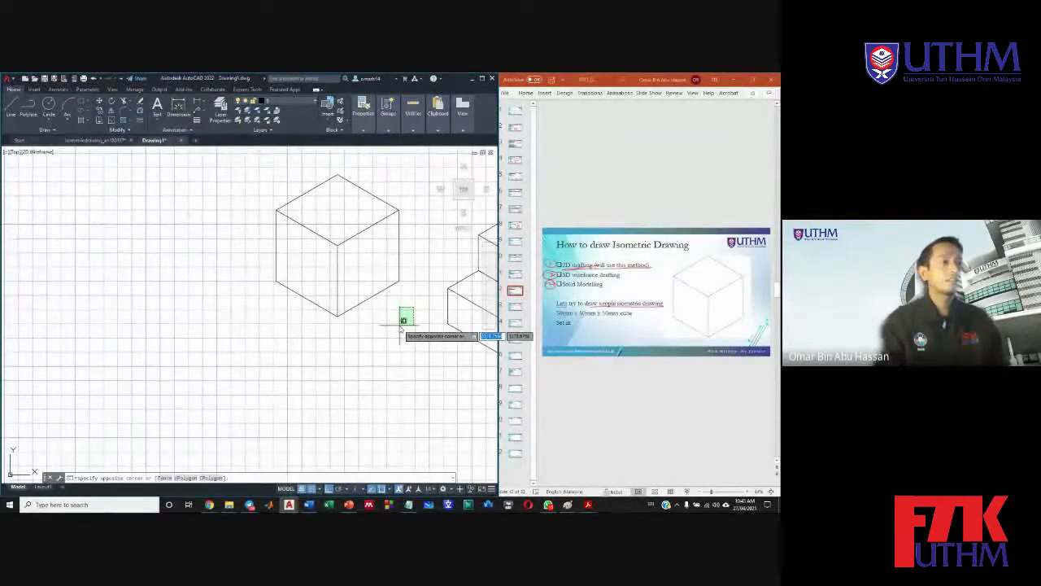
Switch to PowerPoint, enlarge its window, and go through the Isometric Drawing Guide slides to Step 3 on drawing the front face.
{"action": "left_click", "coordinate": [646, 194]}
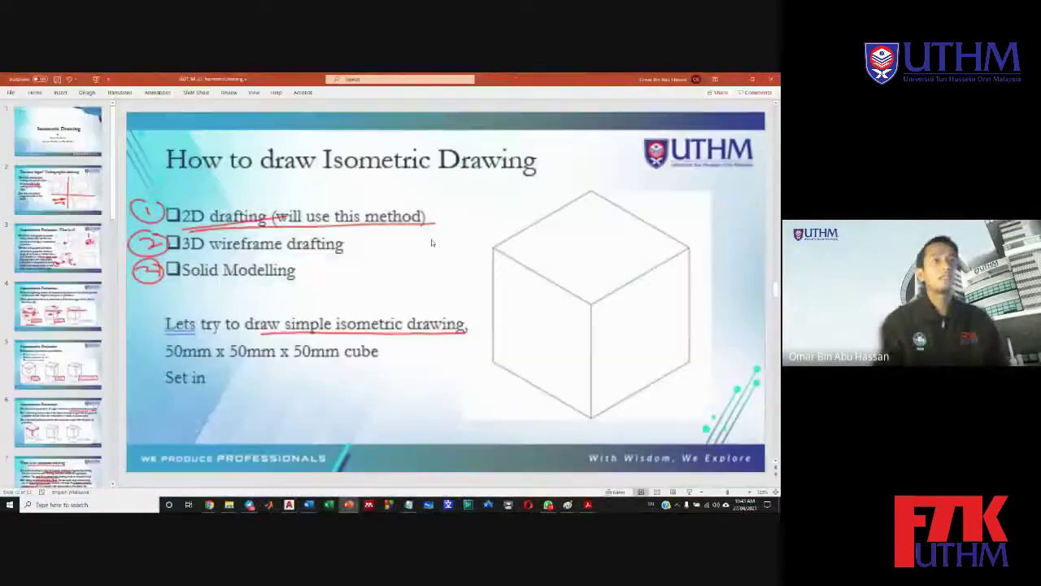
{"action": "left_click", "coordinate": [752, 79]}
{"action": "scroll", "coordinate": [432, 242], "scroll_direction": "down", "scroll_amount": 6}
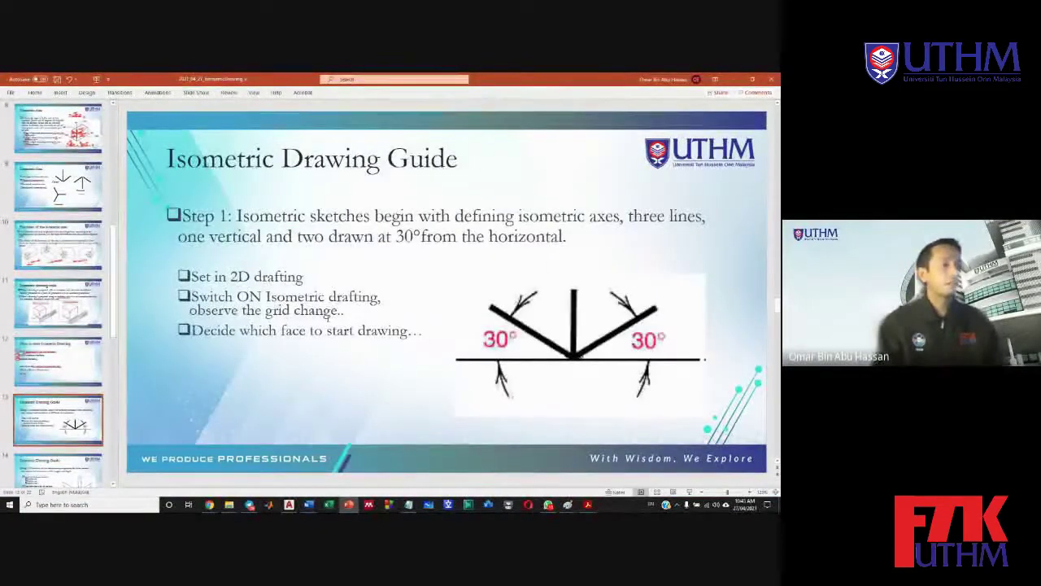
{"action": "scroll", "coordinate": [325, 326], "scroll_direction": "down", "scroll_amount": 2}
{"action": "scroll", "coordinate": [328, 325], "scroll_direction": "down", "scroll_amount": 4}
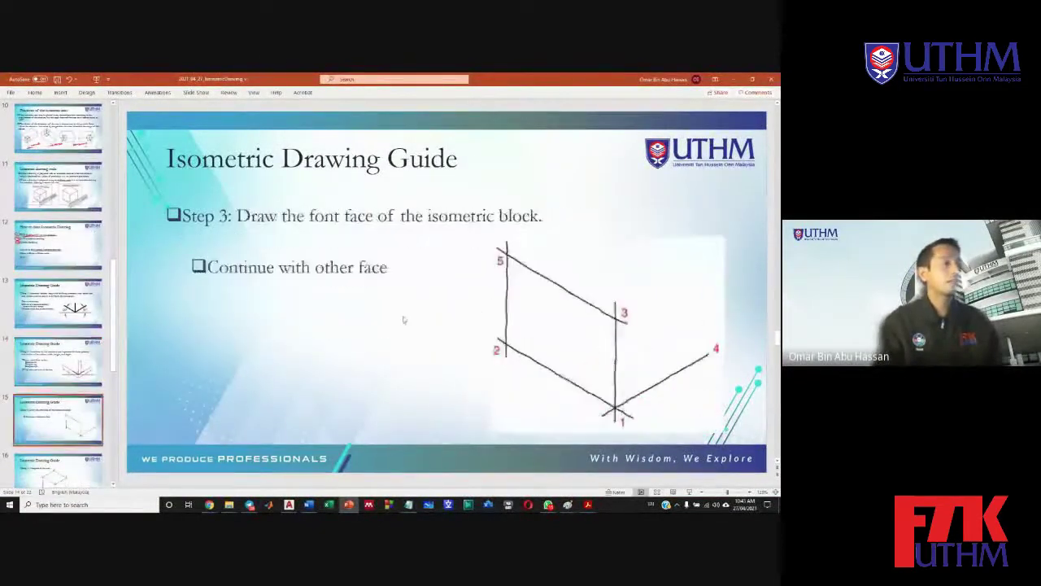